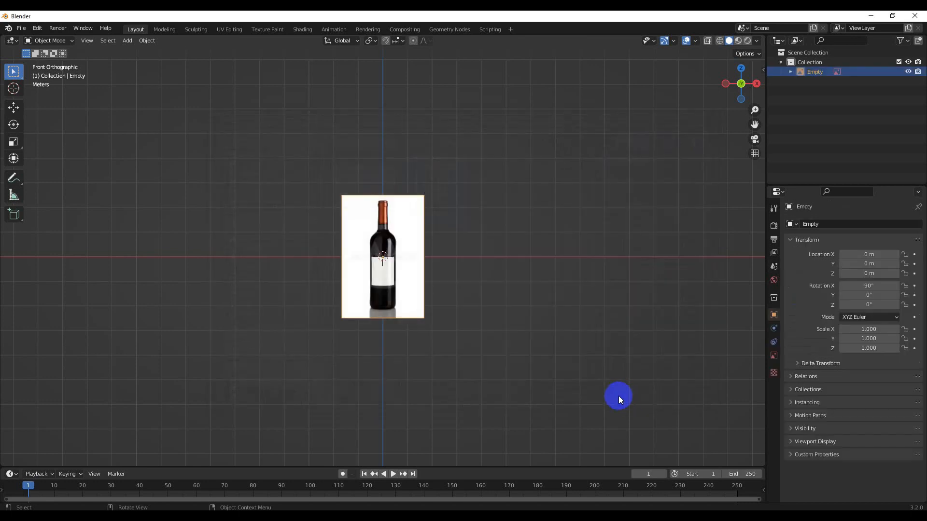
Move the bottle reference image up along Z to about 2.158 m, aligning the bottle's base with the origin
{"action": "key", "text": "g"}
{"action": "key", "text": "z"}
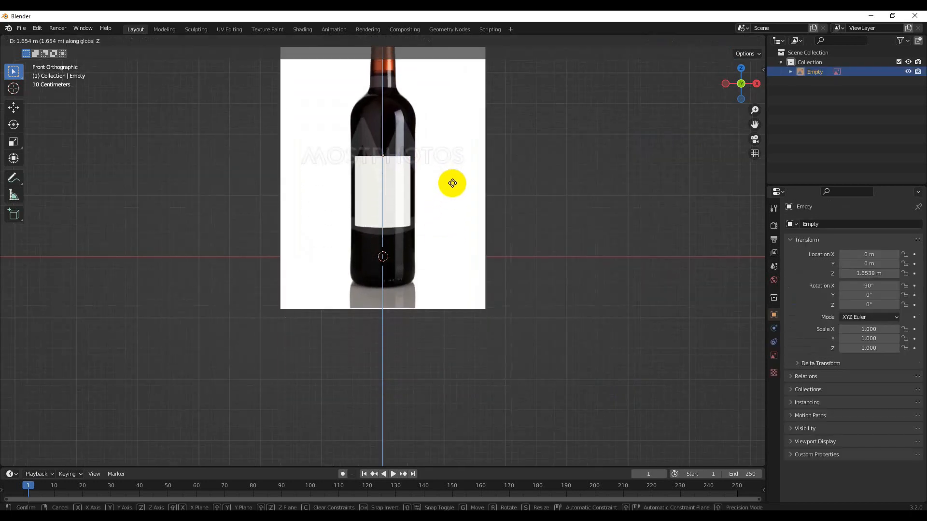
{"action": "left_click", "coordinate": [459, 159]}
{"action": "scroll", "coordinate": [434, 203], "scroll_direction": "up", "scroll_amount": 4}
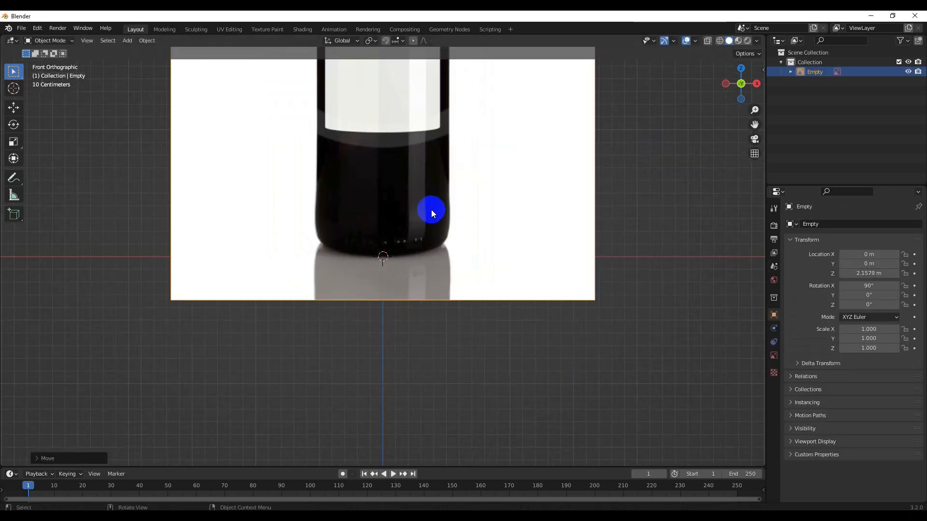
{"action": "key", "text": "g"}
{"action": "key", "text": "z"}
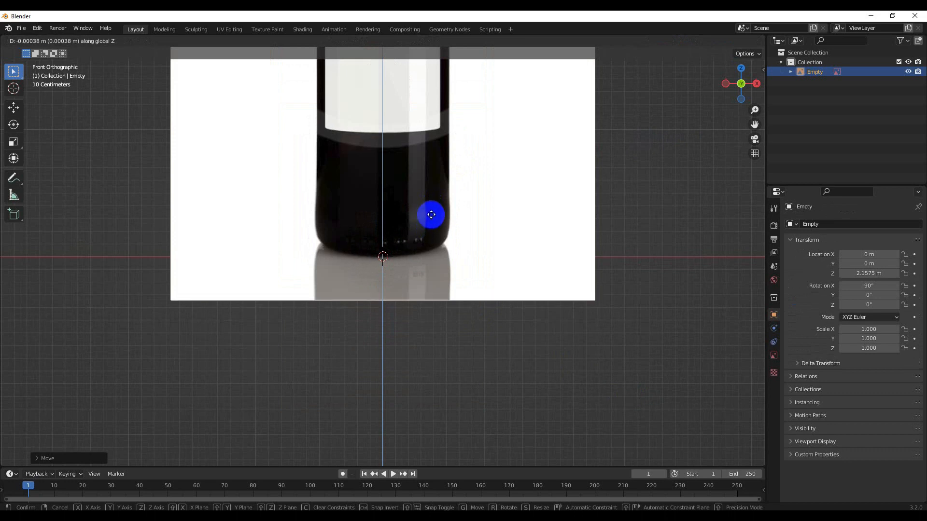
{"action": "left_click", "coordinate": [431, 215]}
Enable opacity for the reference image and lower it to about 0.433
{"action": "scroll", "coordinate": [425, 203], "scroll_direction": "down", "scroll_amount": 4}
{"action": "left_click", "coordinate": [773, 355]}
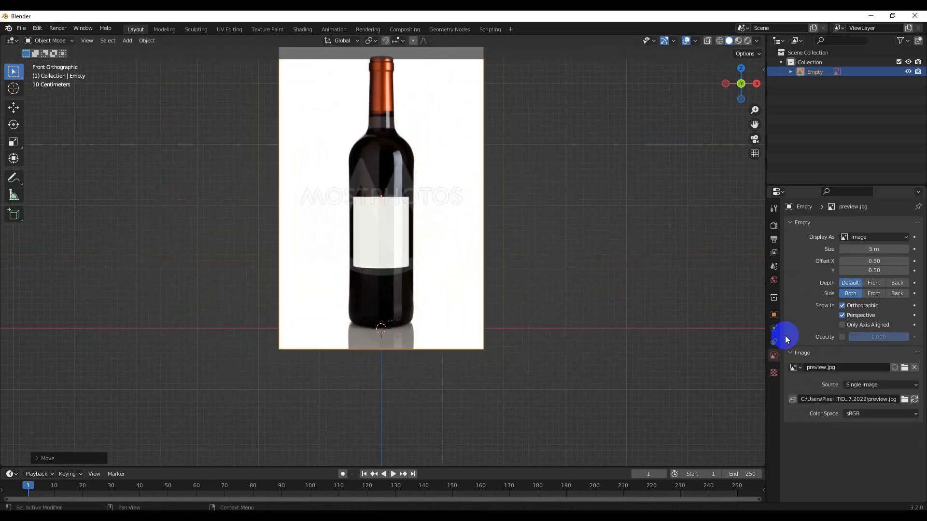
{"action": "left_click", "coordinate": [842, 337]}
{"action": "left_click_drag", "start_coordinate": [899, 337], "coordinate": [861, 340]}
Show the selectable restriction toggle in the outliner and make the reference image unselectable
{"action": "left_click", "coordinate": [898, 44]}
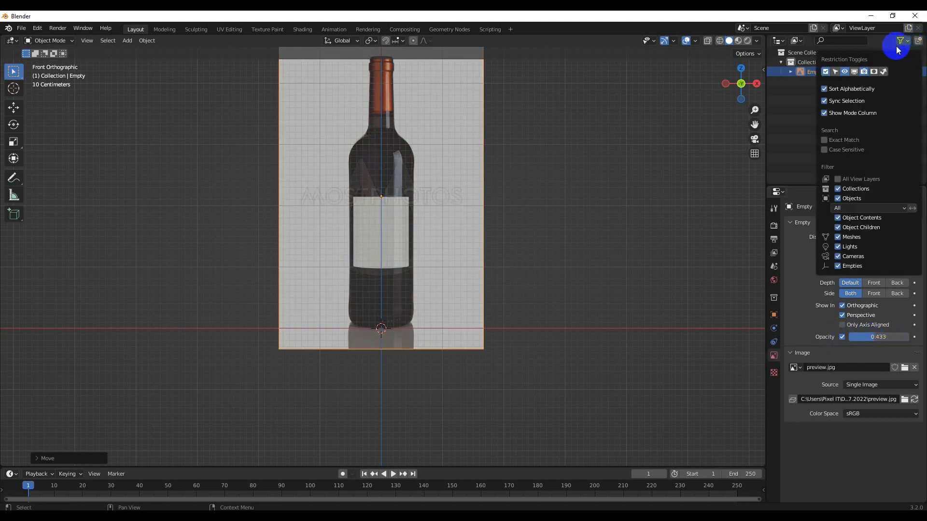
{"action": "left_click", "coordinate": [835, 72]}
{"action": "scroll", "coordinate": [471, 224], "scroll_direction": "down", "scroll_amount": 3}
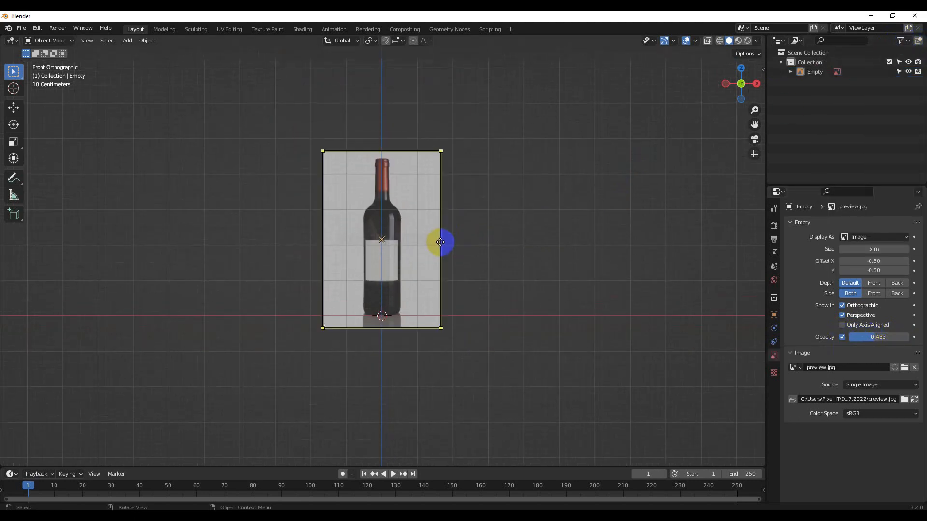
{"action": "left_click", "coordinate": [898, 72]}
Add a mesh circle at the origin and scale all its vertices in Edit Mode to roughly the bottle's width
{"action": "scroll", "coordinate": [398, 244], "scroll_direction": "up", "scroll_amount": 6}
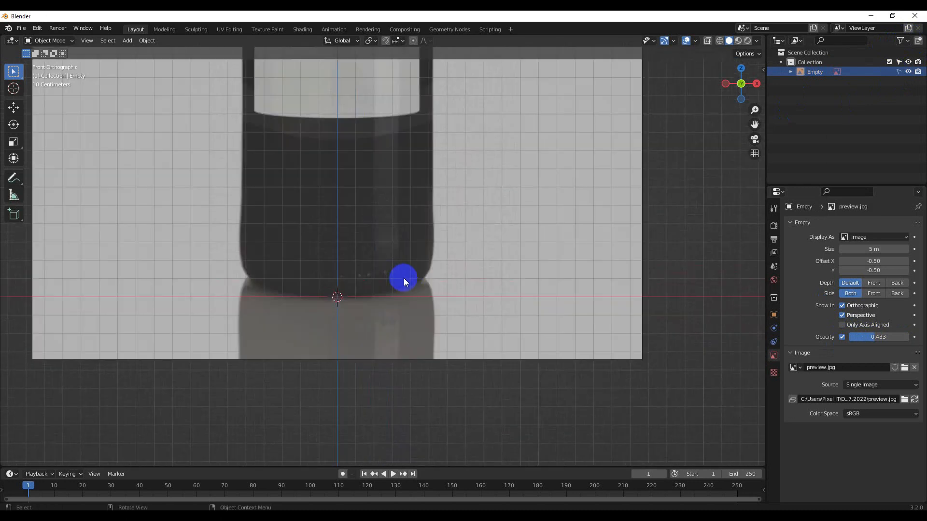
{"action": "key", "text": "shift+a"}
{"action": "mouse_move", "coordinate": [375, 169]}
{"action": "left_click", "coordinate": [435, 190]}
{"action": "scroll", "coordinate": [412, 272], "scroll_direction": "up", "scroll_amount": 2}
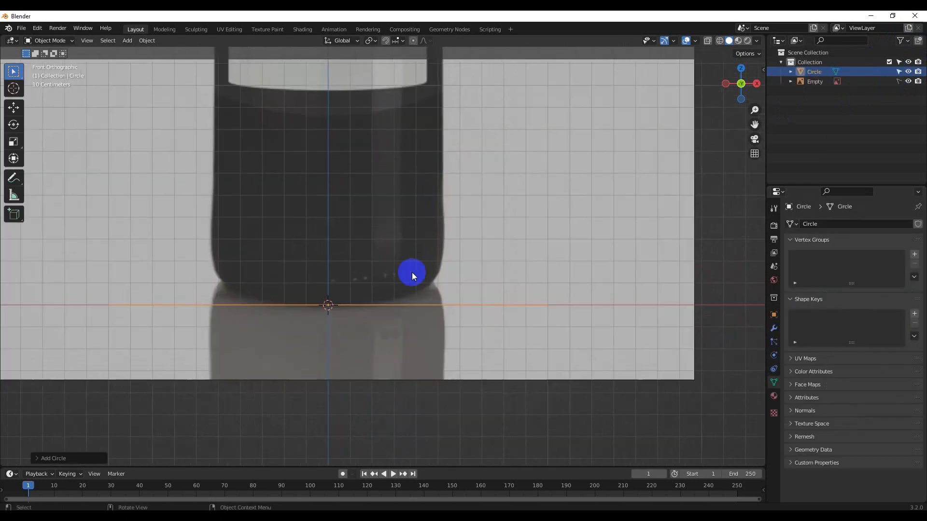
{"action": "key", "text": "Tab"}
{"action": "key", "text": "s"}
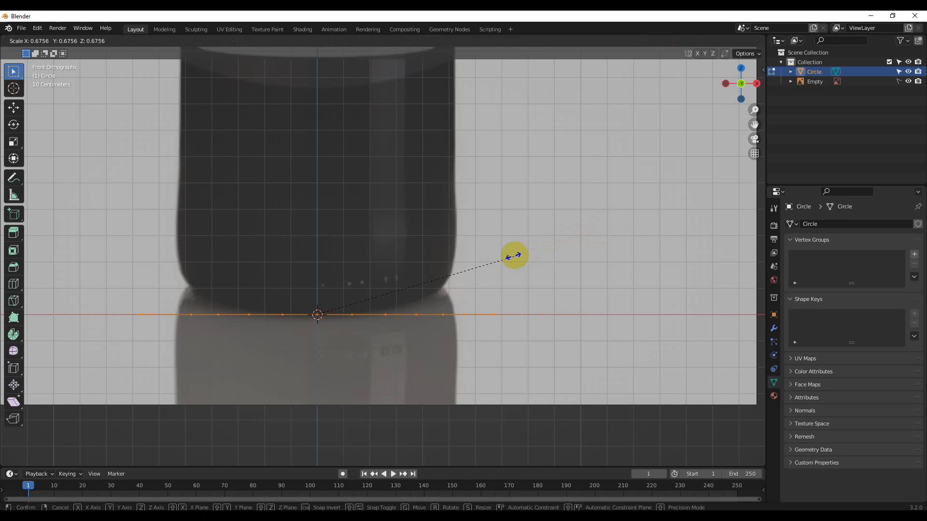
{"action": "left_click", "coordinate": [470, 269]}
Raise the circle along Z above the rounded base and rescale it to match the bottle's body outline
{"action": "key", "text": "g"}
{"action": "key", "text": "z"}
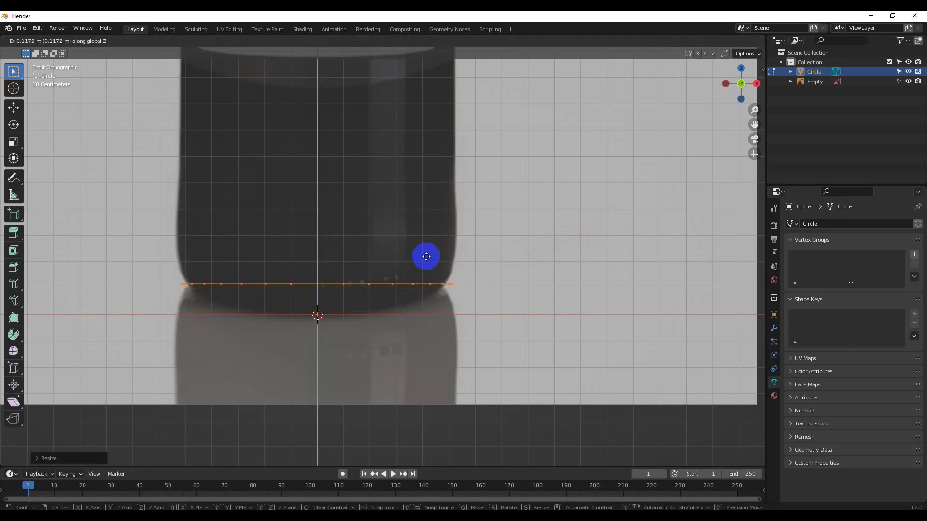
{"action": "left_click", "coordinate": [453, 266]}
{"action": "key", "text": "s"}
{"action": "left_click", "coordinate": [476, 267]}
{"action": "key", "text": "g"}
{"action": "key", "text": "z"}
{"action": "left_click", "coordinate": [434, 189]}
{"action": "key", "text": "s"}
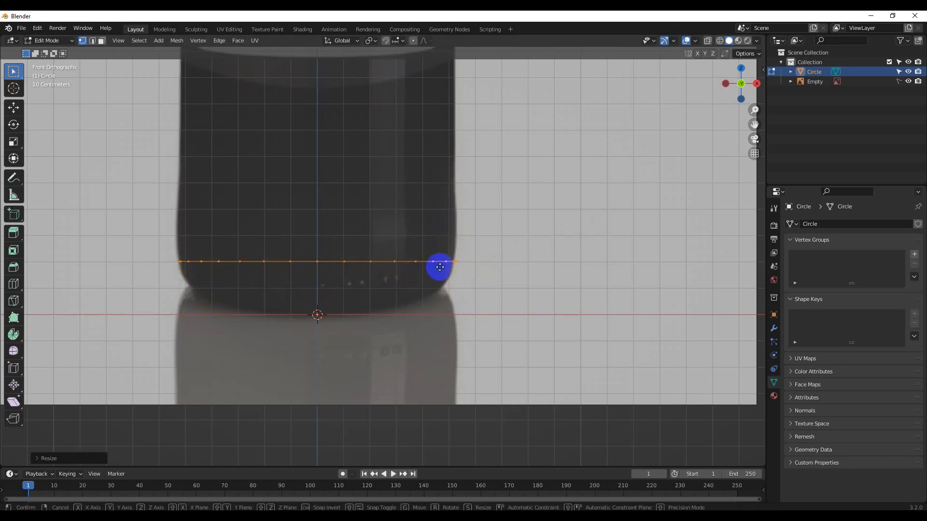
{"action": "right_click", "coordinate": [459, 270]}
Nudge the circle about 0.004 m along negative X to center it on the bottle
{"action": "key", "text": "g"}
{"action": "key", "text": "x"}
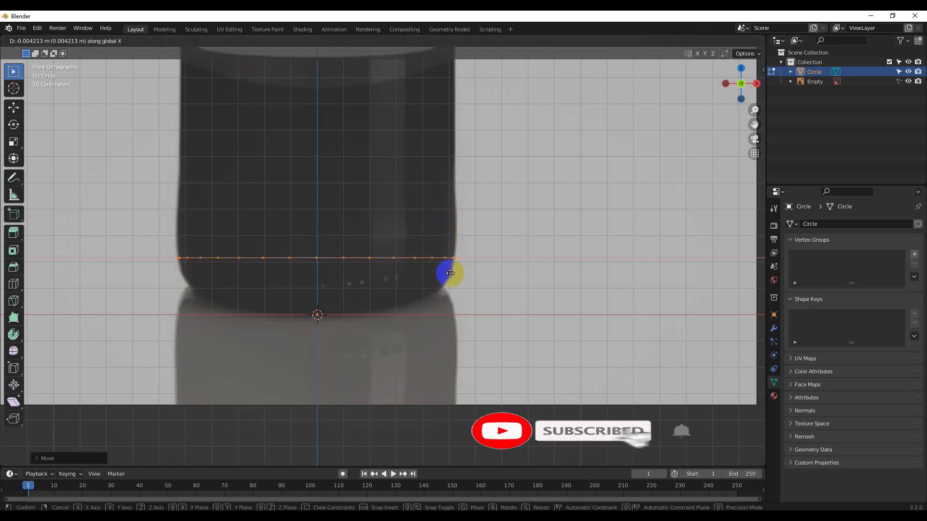
{"action": "left_click", "coordinate": [450, 273]}
Lower the circle along Z to just above the bottle's base
{"action": "key", "text": "g"}
{"action": "key", "text": "z"}
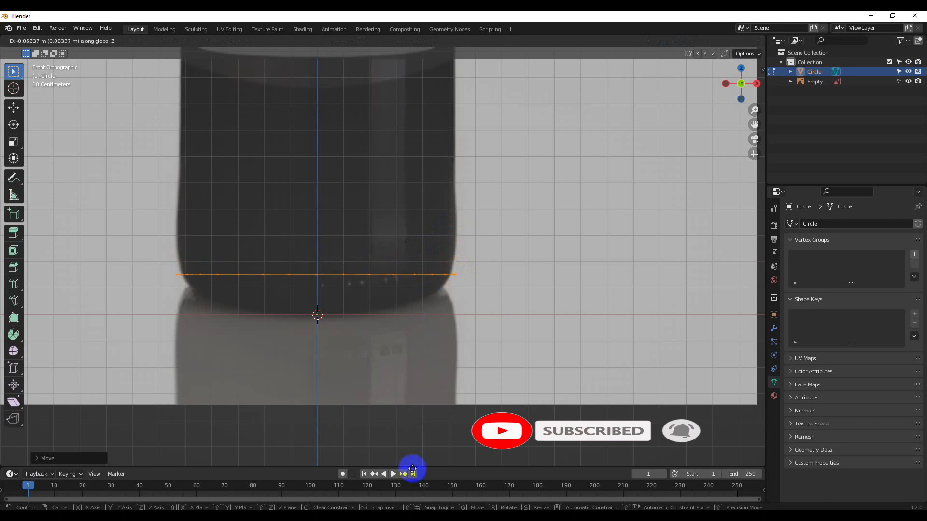
{"action": "left_click", "coordinate": [405, 194]}
{"action": "scroll", "coordinate": [404, 194], "scroll_direction": "down", "scroll_amount": 3}
{"action": "key", "text": "g"}
{"action": "key", "text": "z"}
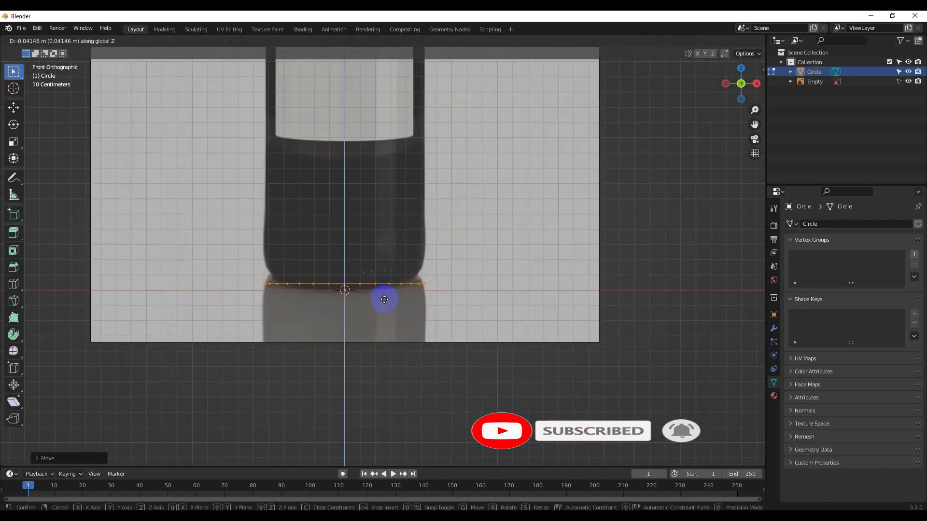
{"action": "left_click", "coordinate": [385, 284]}
Extrude the circle upward along Z to the start of the bottle's shoulder and turn on X-ray display
{"action": "scroll", "coordinate": [357, 292], "scroll_direction": "down", "scroll_amount": 3}
{"action": "key", "text": "e"}
{"action": "key", "text": "z"}
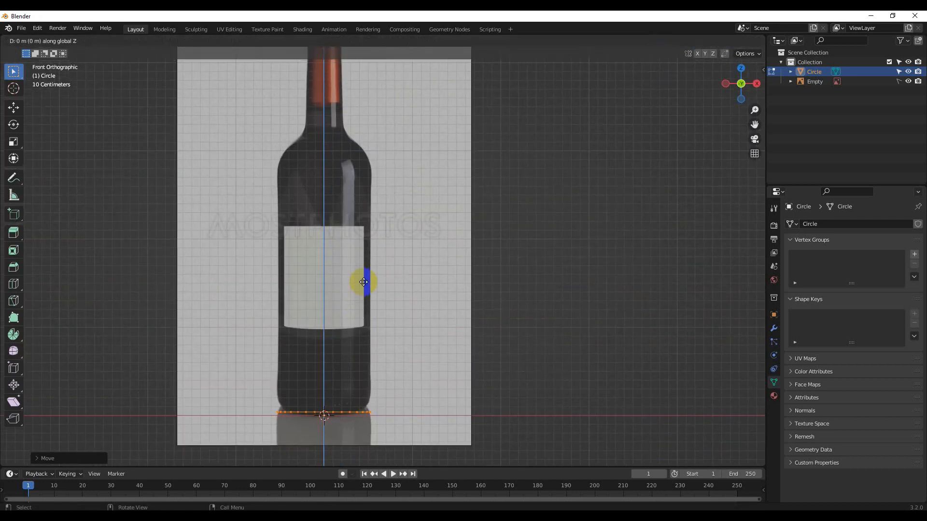
{"action": "left_click", "coordinate": [669, 431]}
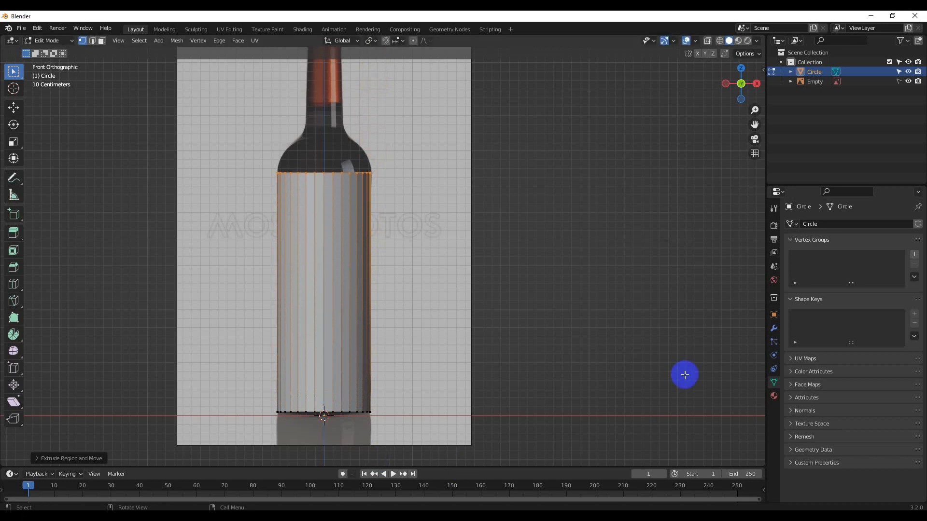
{"action": "left_click", "coordinate": [708, 43]}
{"action": "scroll", "coordinate": [352, 192], "scroll_direction": "up", "scroll_amount": 3}
{"action": "middle_click_drag", "start_coordinate": [352, 192], "coordinate": [385, 385], "text": "shift"}
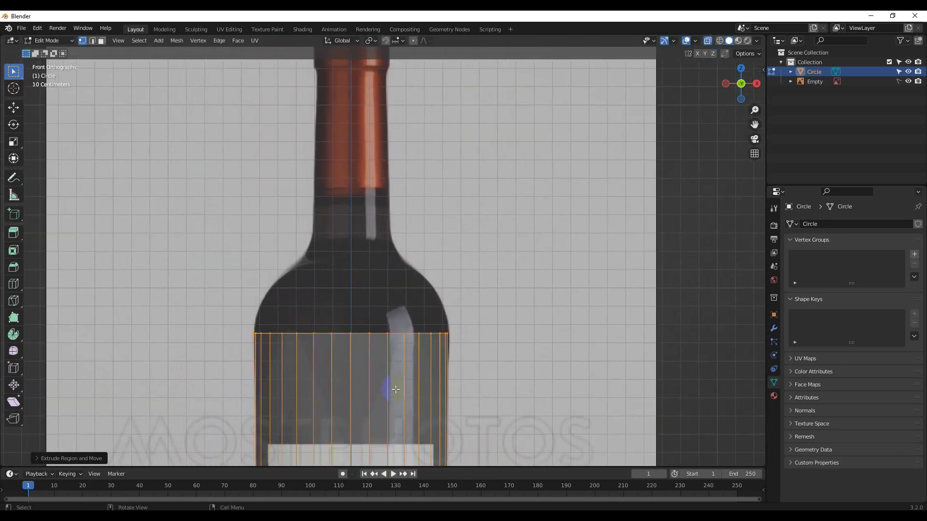
Try to extrude the top ring upward and scale it inward to the shoulder outline
{"action": "key", "text": "g"}
{"action": "key", "text": "z"}
{"action": "left_click", "coordinate": [400, 355]}
{"action": "key", "text": "s"}
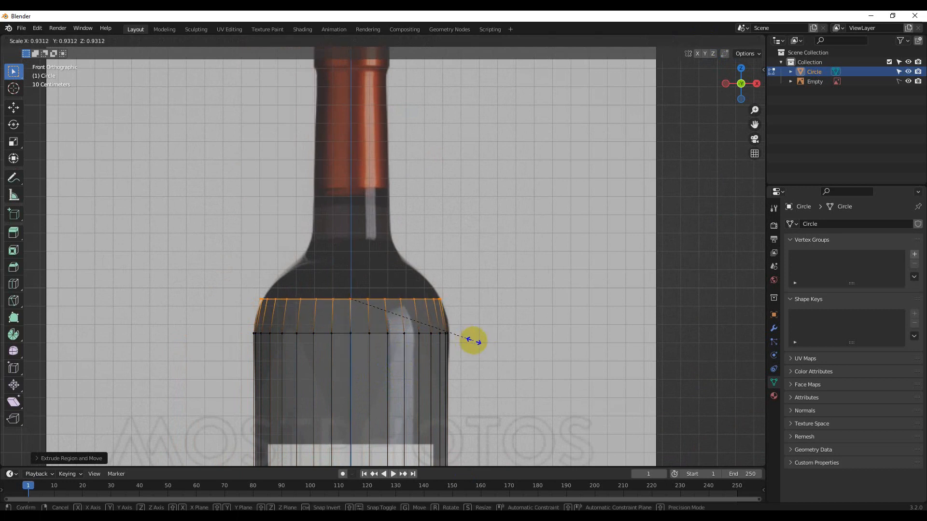
{"action": "left_click", "coordinate": [475, 351]}
{"action": "key", "text": "ctrl+z"}
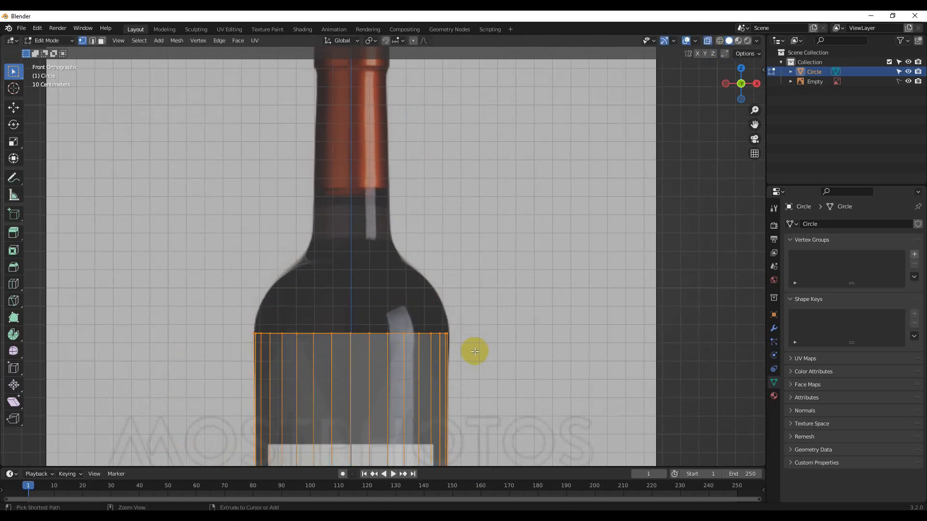
Raise the body's top ring slightly along Z to where the shoulder starts curving inward
{"action": "key", "text": "g"}
{"action": "key", "text": "z"}
{"action": "left_click", "coordinate": [474, 338]}
Extrude the top ring upward twice, scaling each new ring inward to follow the lower shoulder curve
{"action": "scroll", "coordinate": [447, 346], "scroll_direction": "up", "scroll_amount": 1}
{"action": "key", "text": "e"}
{"action": "left_click", "coordinate": [456, 335]}
{"action": "key", "text": "s"}
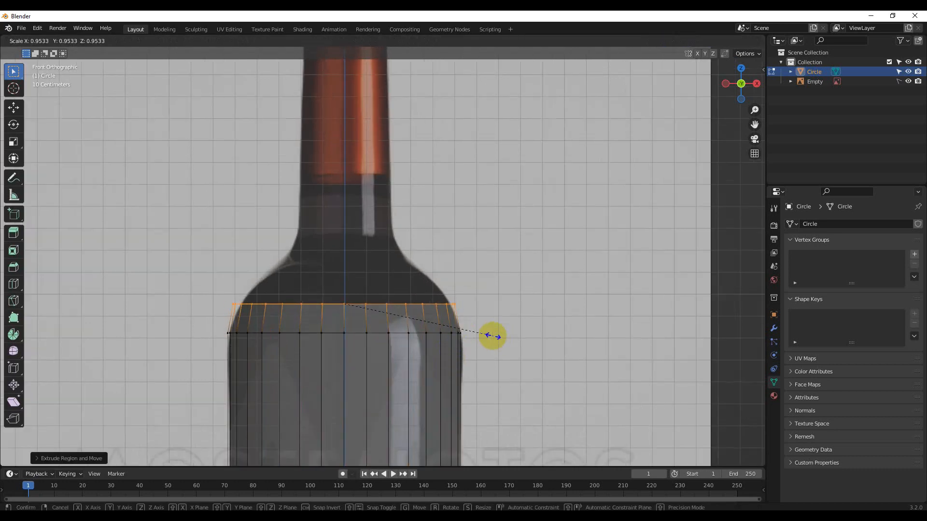
{"action": "left_click", "coordinate": [490, 335]}
{"action": "key", "text": "e"}
{"action": "left_click", "coordinate": [462, 326]}
{"action": "key", "text": "s"}
{"action": "left_click", "coordinate": [484, 319]}
Extrude another ring up the shoulder and scale it to about 0.735 to match the outline below the neck
{"action": "middle_click_drag", "start_coordinate": [385, 331], "coordinate": [387, 368], "text": "shift"}
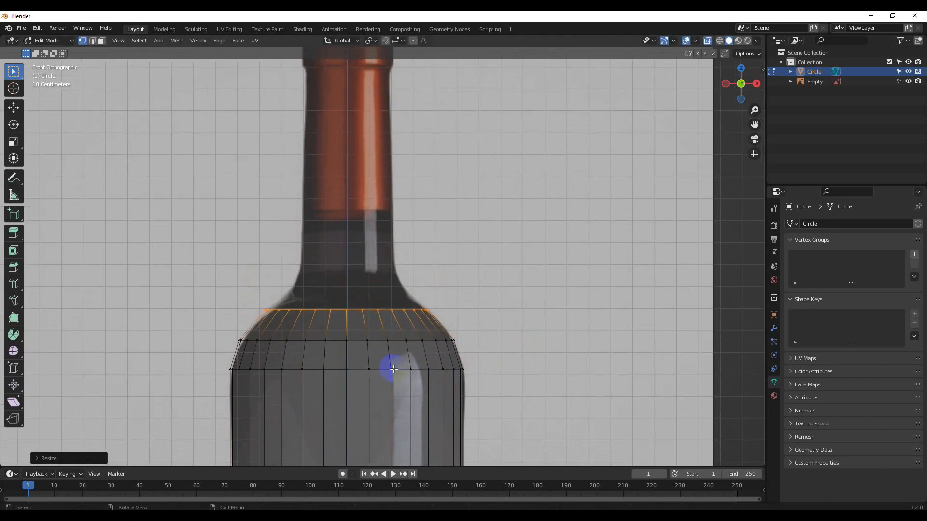
{"action": "scroll", "coordinate": [425, 369], "scroll_direction": "up", "scroll_amount": 2}
{"action": "key", "text": "e"}
{"action": "left_click", "coordinate": [430, 345]}
{"action": "key", "text": "s"}
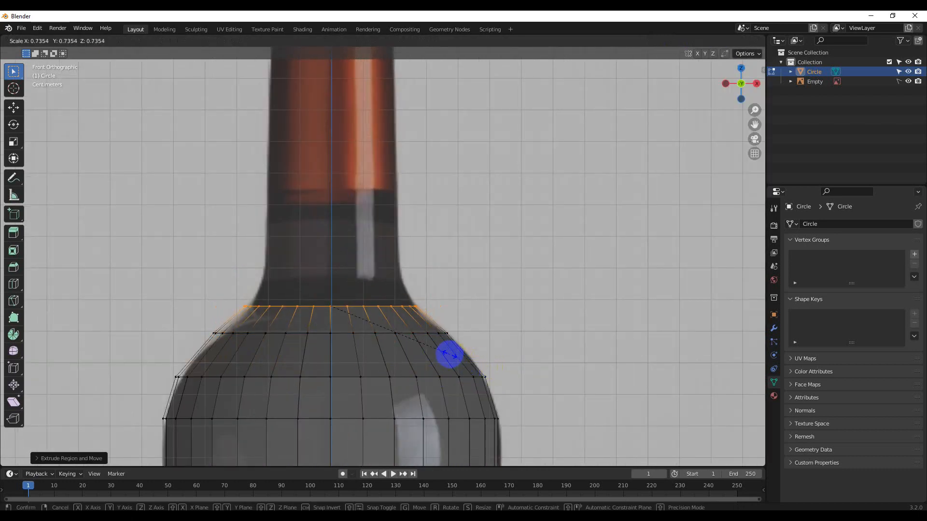
{"action": "left_click", "coordinate": [447, 354]}
Extrude a ring up to the base of the neck, scale it inward, and adjust its height along Z
{"action": "middle_click_drag", "start_coordinate": [447, 353], "coordinate": [404, 389], "text": "shift"}
{"action": "key", "text": "e"}
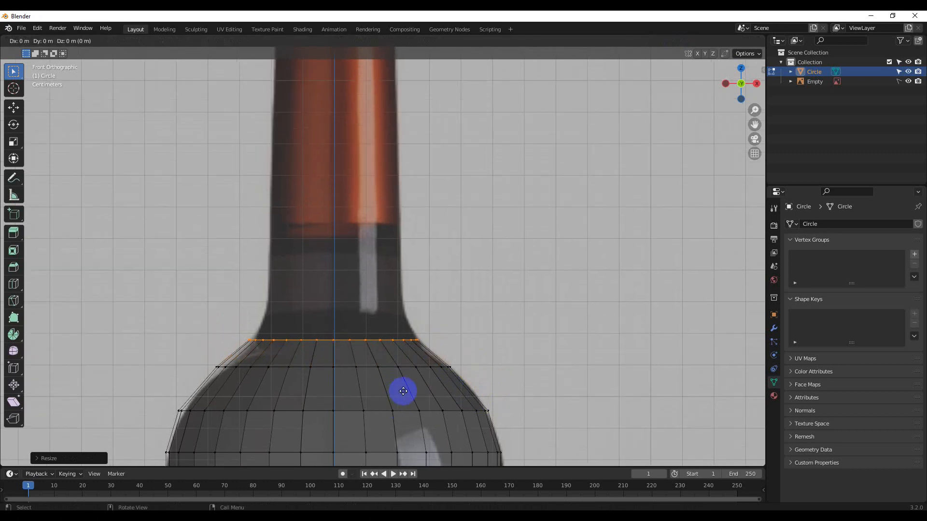
{"action": "left_click", "coordinate": [395, 361]}
{"action": "key", "text": "s"}
{"action": "left_click", "coordinate": [431, 351]}
{"action": "key", "text": "e"}
{"action": "key", "text": "z"}
{"action": "left_click", "coordinate": [397, 368]}
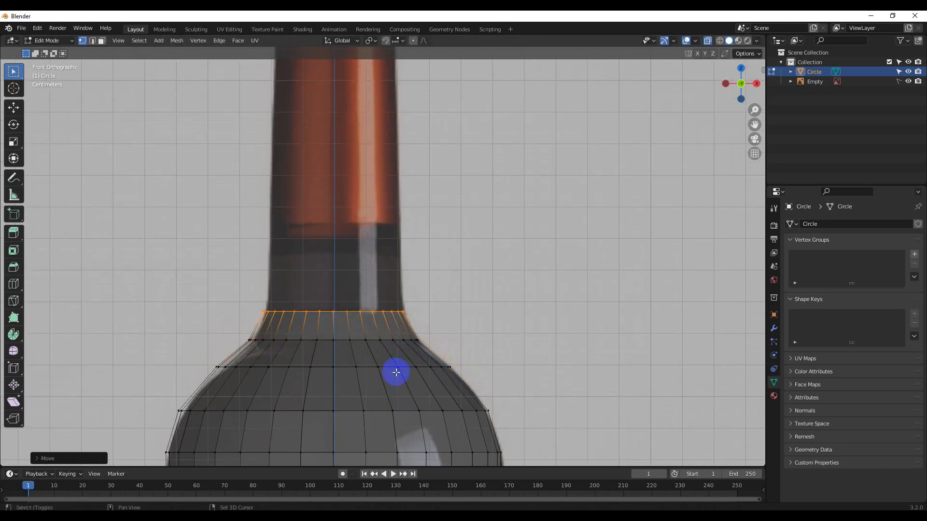
Extrude a ring into the lower neck and scale it to match the neck's width
{"action": "middle_click_drag", "start_coordinate": [378, 344], "coordinate": [360, 393], "text": "shift"}
{"action": "scroll", "coordinate": [358, 397], "scroll_direction": "down", "scroll_amount": 1}
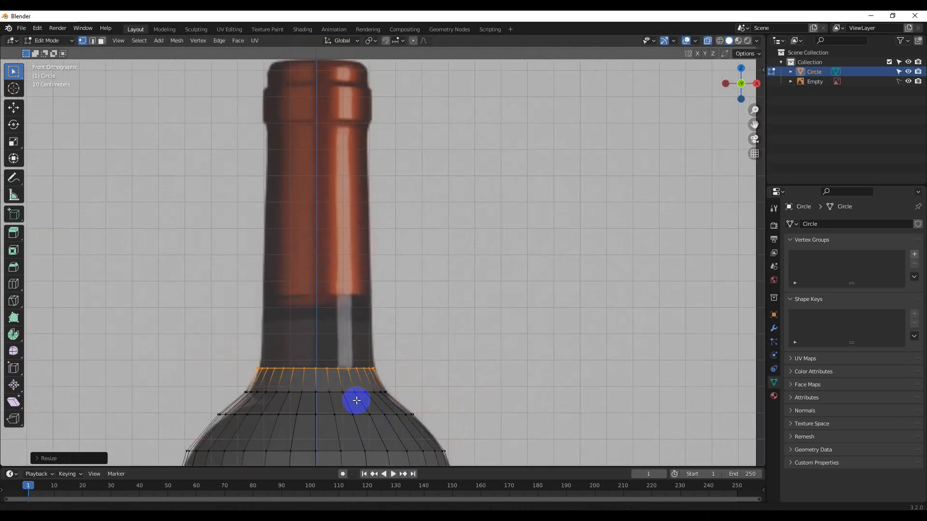
{"action": "key", "text": "e"}
{"action": "left_click", "coordinate": [395, 368]}
{"action": "key", "text": "s"}
{"action": "left_click", "coordinate": [374, 373]}
{"action": "middle_click_drag", "start_coordinate": [320, 358], "coordinate": [348, 416], "text": "shift"}
{"action": "key", "text": "s"}
{"action": "left_click", "coordinate": [385, 410]}
{"action": "key", "text": "e"}
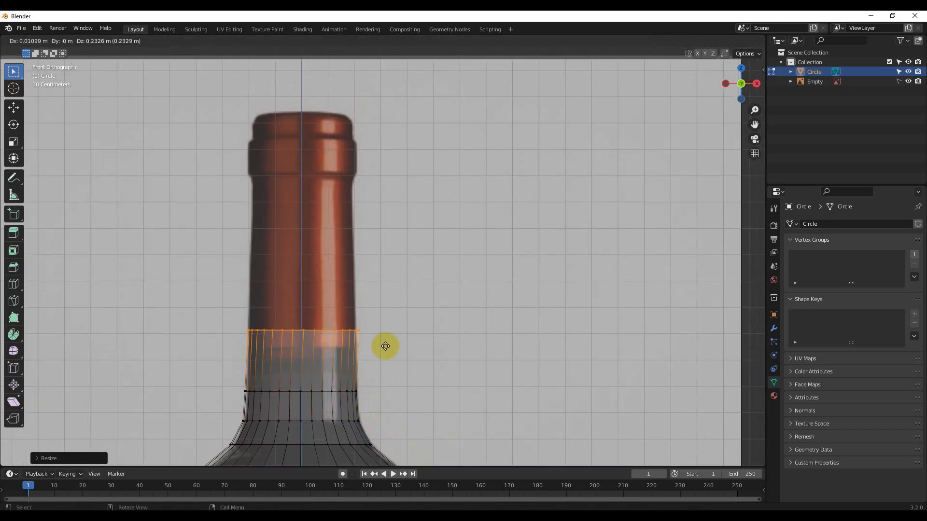
{"action": "right_click", "coordinate": [370, 211]}
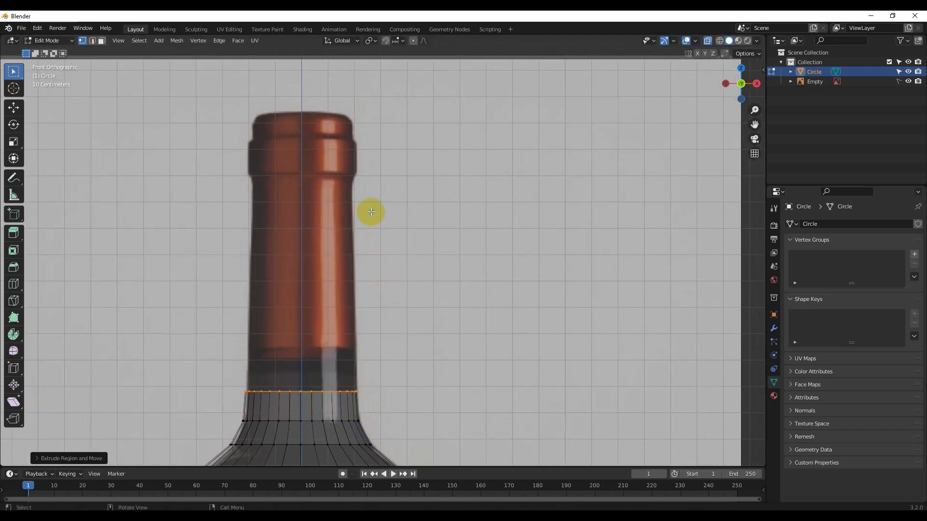
{"action": "key", "text": "ctrl+z"}
Scale the lower neck ring slightly inward and extrude it up the neck to just below the collar
{"action": "key", "text": "s"}
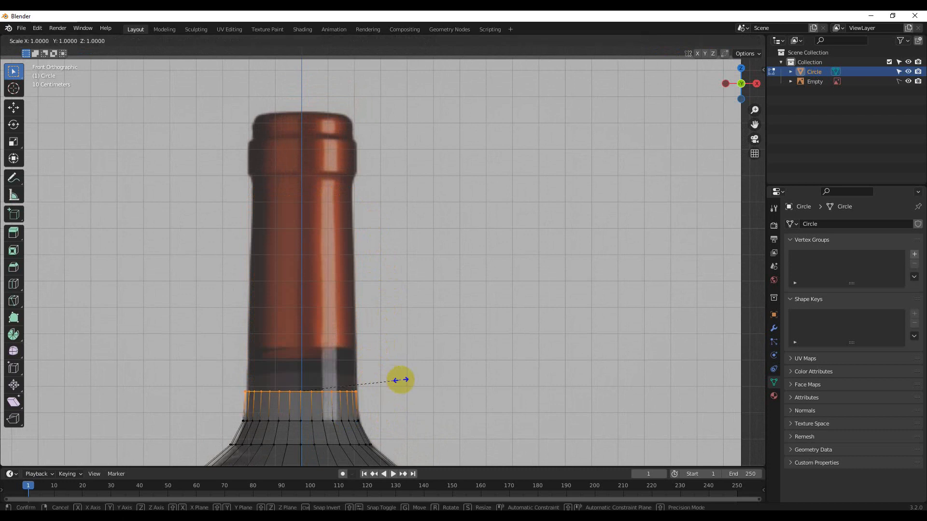
{"action": "left_click", "coordinate": [372, 376]}
{"action": "key", "text": "e"}
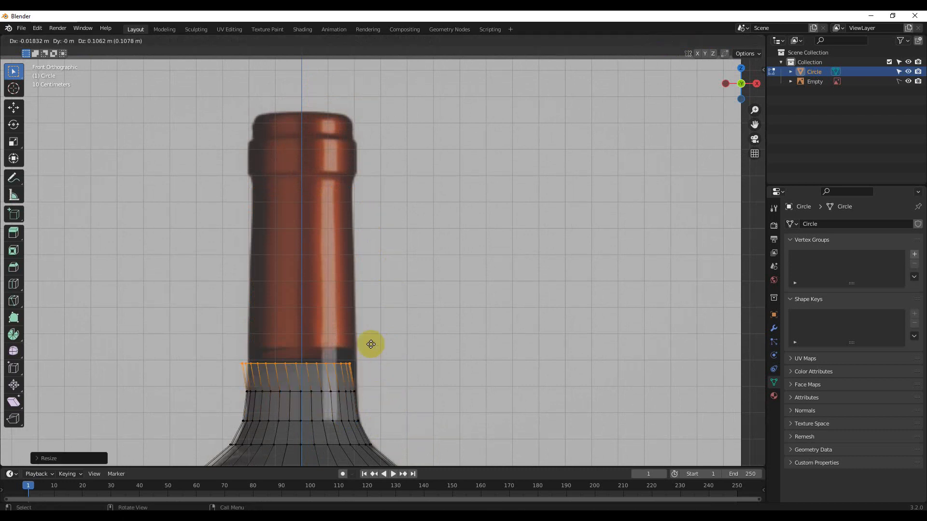
{"action": "left_click", "coordinate": [379, 174]}
Reposition the neck's top ring at the collar's lower edge and scale it to about 0.93 to fit the neck
{"action": "scroll", "coordinate": [369, 215], "scroll_direction": "up", "scroll_amount": 5}
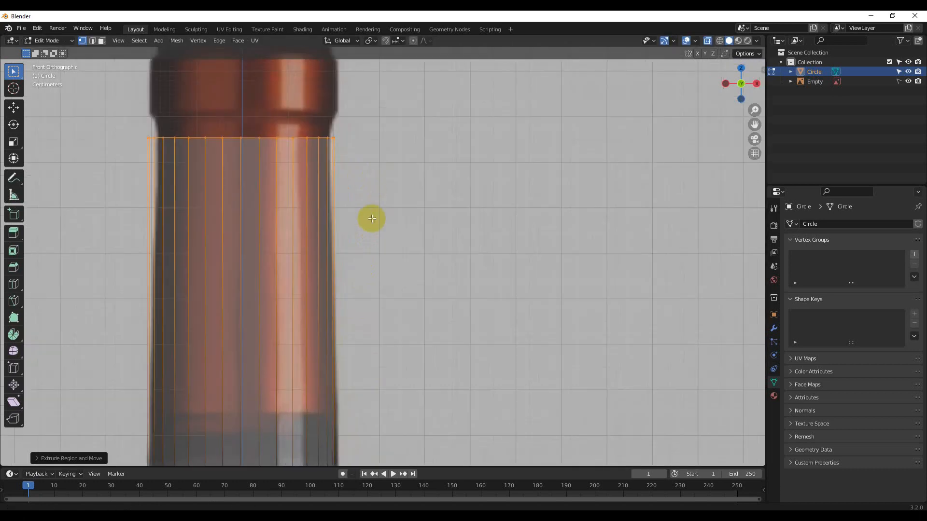
{"action": "key", "text": "g"}
{"action": "left_click", "coordinate": [428, 333]}
{"action": "key", "text": "s"}
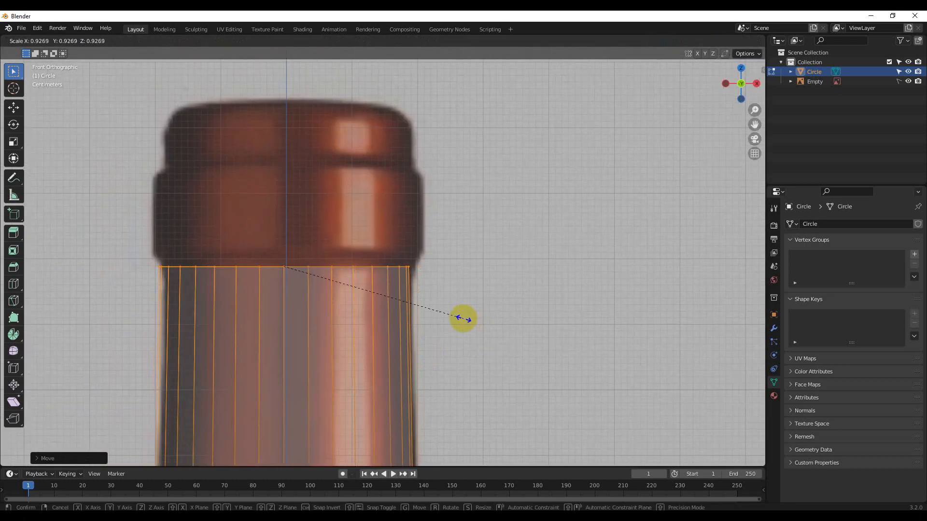
{"action": "left_click", "coordinate": [464, 320]}
Extrude a short ring scaled outward to the collar's width, and extrude it up along Z about 0.12 m to form the collar
{"action": "key", "text": "e"}
{"action": "left_click", "coordinate": [442, 326]}
{"action": "key", "text": "s"}
{"action": "left_click", "coordinate": [464, 327]}
{"action": "key", "text": "e"}
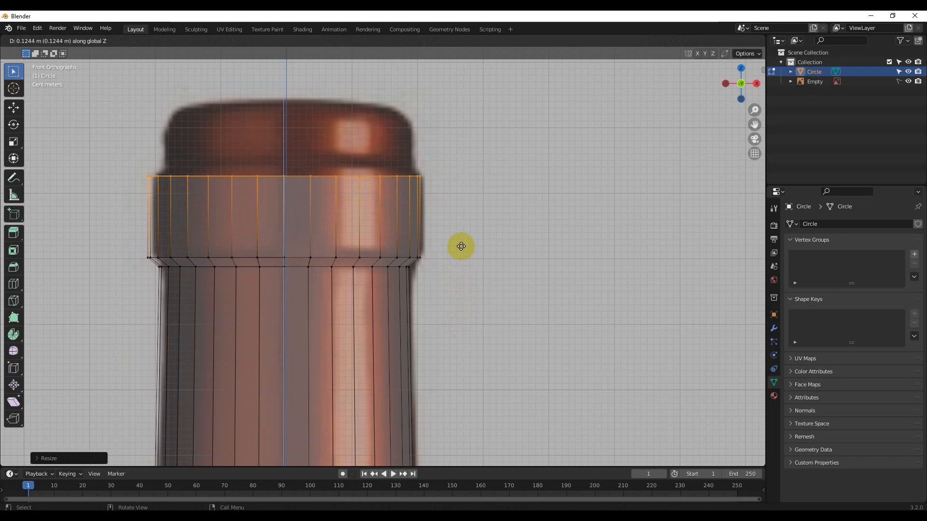
{"action": "left_click", "coordinate": [461, 249]}
Extrude a short ring above the collar and scale it inward to about 0.93 to match the upper lip
{"action": "middle_click_drag", "start_coordinate": [454, 251], "coordinate": [445, 345], "text": "shift"}
{"action": "key", "text": "e"}
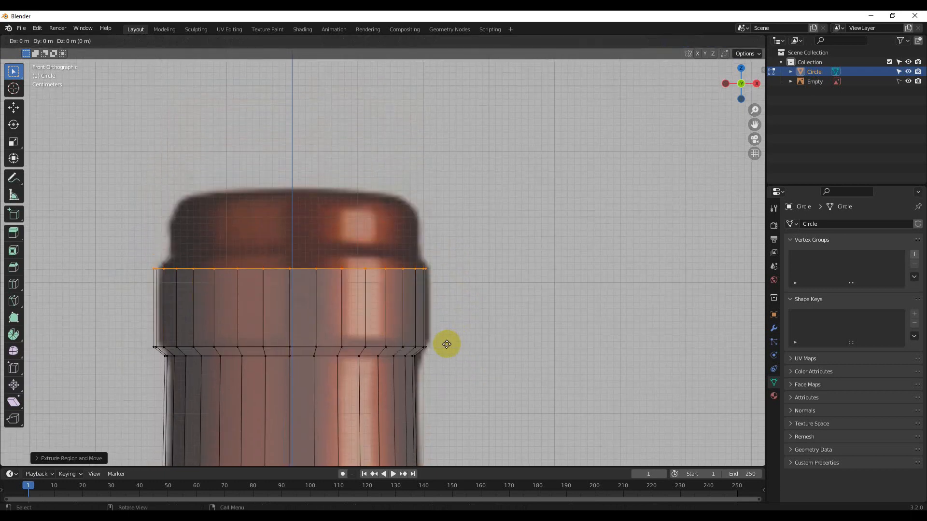
{"action": "left_click", "coordinate": [447, 333]}
{"action": "key", "text": "s"}
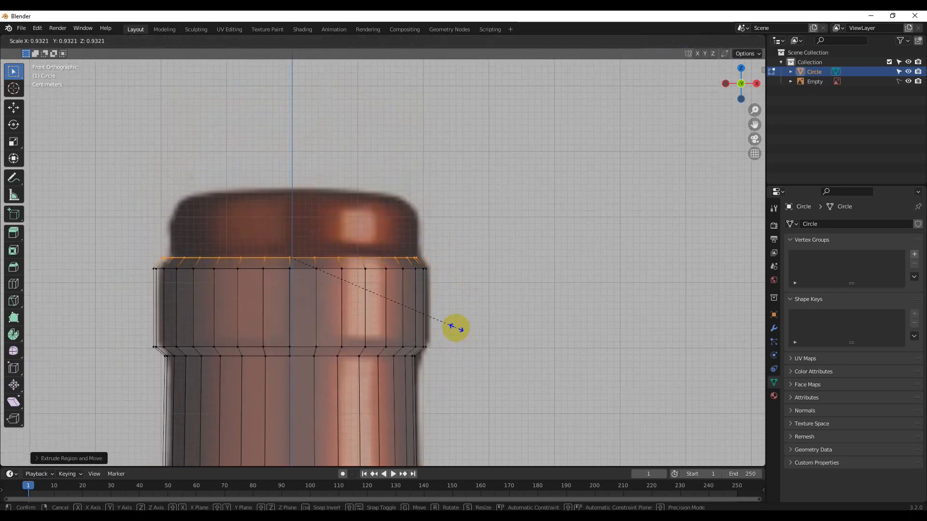
{"action": "left_click", "coordinate": [456, 329]}
Extrude the upper lip ring straight up along Z to the top of the bottle in the reference image
{"action": "key", "text": "e"}
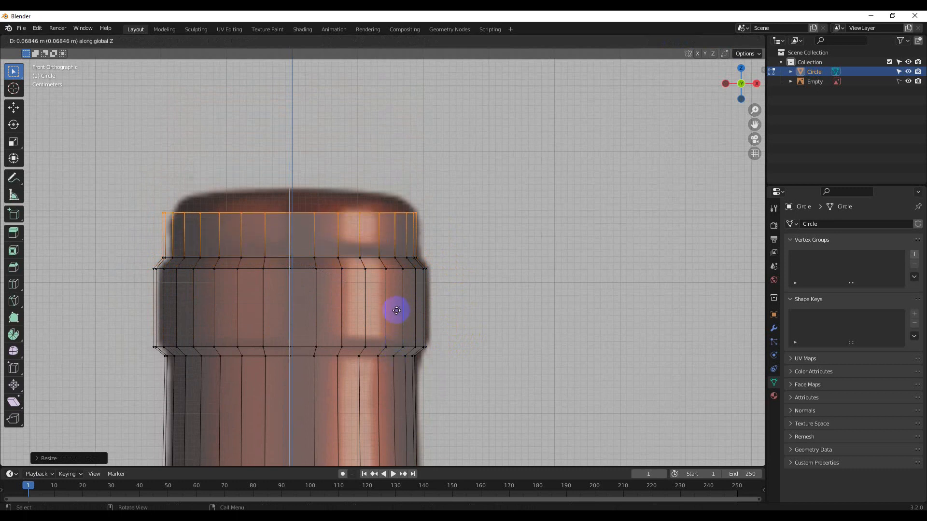
{"action": "left_click", "coordinate": [398, 294]}
{"action": "scroll", "coordinate": [420, 230], "scroll_direction": "down", "scroll_amount": 6}
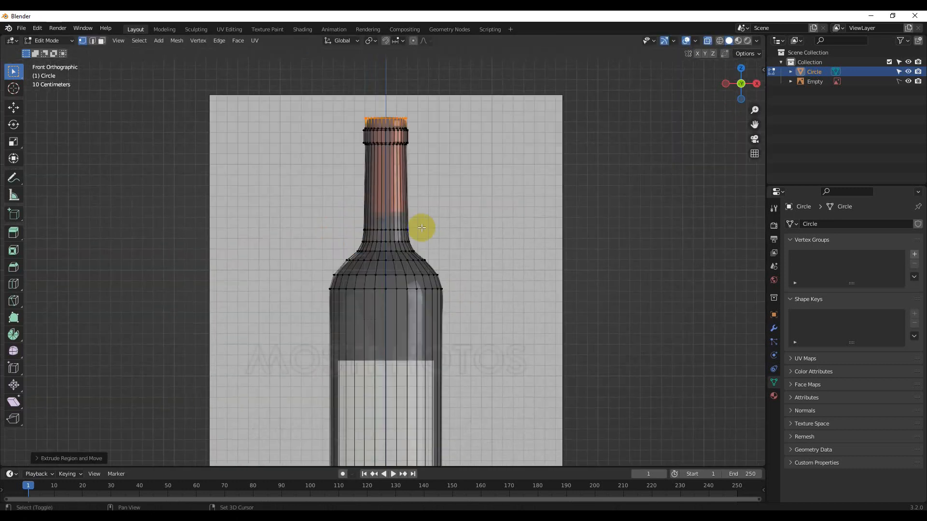
Return to Object Mode, turn off X-ray display and hide the reference image
{"action": "key", "text": "Tab"}
{"action": "left_click", "coordinate": [708, 40]}
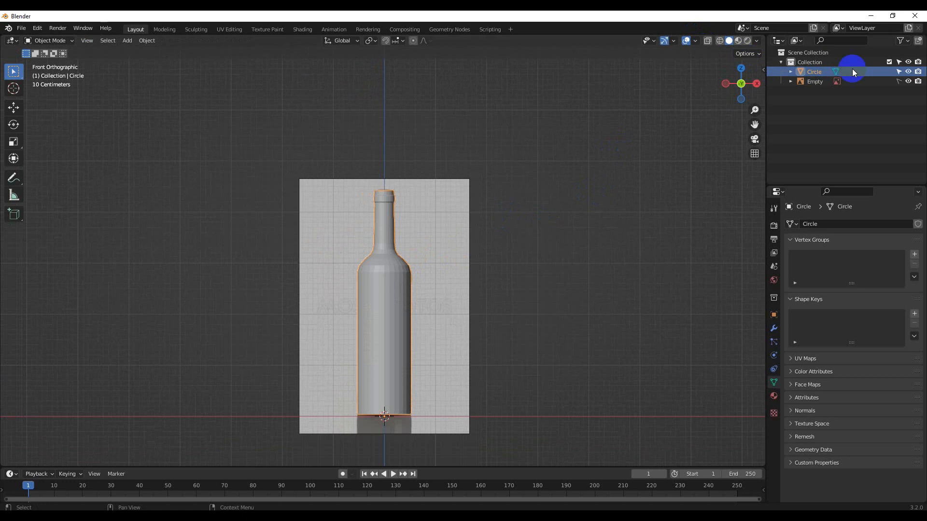
{"action": "left_click", "coordinate": [908, 81]}
Fill the open ring at the top of the bottle's neck with a face in Edit Mode
{"action": "middle_click_drag", "start_coordinate": [357, 314], "coordinate": [369, 347]}
{"action": "scroll", "coordinate": [387, 207], "scroll_direction": "up", "scroll_amount": 5}
{"action": "middle_click_drag", "start_coordinate": [394, 198], "coordinate": [383, 331], "text": "shift"}
{"action": "key", "text": "Tab"}
{"action": "scroll", "coordinate": [377, 347], "scroll_direction": "up", "scroll_amount": 3}
{"action": "mouse_move", "coordinate": [314, 334]}
{"action": "middle_mouse_down"}
{"action": "mouse_move", "coordinate": [311, 296]}
{"action": "mouse_move", "coordinate": [297, 323]}
{"action": "mouse_move", "coordinate": [316, 312]}
{"action": "mouse_move", "coordinate": [324, 289]}
{"action": "mouse_move", "coordinate": [337, 296]}
{"action": "mouse_move", "coordinate": [301, 336]}
{"action": "middle_mouse_up"}
{"action": "key", "text": "f"}
Select the open edge loop at the bottle's base in edge select mode and fill it with a face
{"action": "scroll", "coordinate": [318, 308], "scroll_direction": "up", "scroll_amount": 2}
{"action": "scroll", "coordinate": [324, 289], "scroll_direction": "down", "scroll_amount": 6}
{"action": "scroll", "coordinate": [324, 288], "scroll_direction": "down", "scroll_amount": 5}
{"action": "scroll", "coordinate": [338, 296], "scroll_direction": "up", "scroll_amount": 4}
{"action": "scroll", "coordinate": [329, 303], "scroll_direction": "up", "scroll_amount": 2}
{"action": "left_click", "coordinate": [301, 336]}
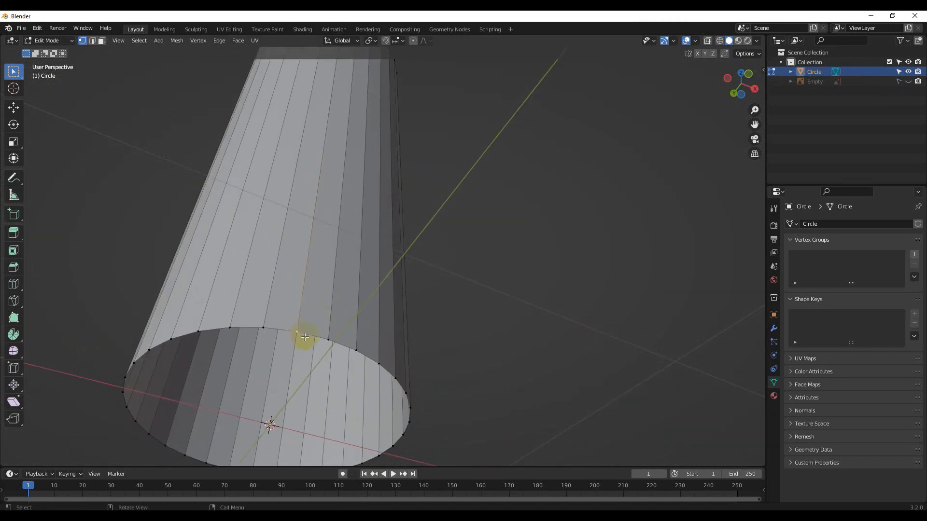
{"action": "left_click", "coordinate": [91, 41]}
{"action": "left_click", "coordinate": [312, 337], "text": "alt"}
{"action": "scroll", "coordinate": [313, 339], "scroll_direction": "down", "scroll_amount": 6}
{"action": "middle_click_drag", "start_coordinate": [314, 356], "coordinate": [351, 324]}
{"action": "scroll", "coordinate": [325, 294], "scroll_direction": "up", "scroll_amount": 7}
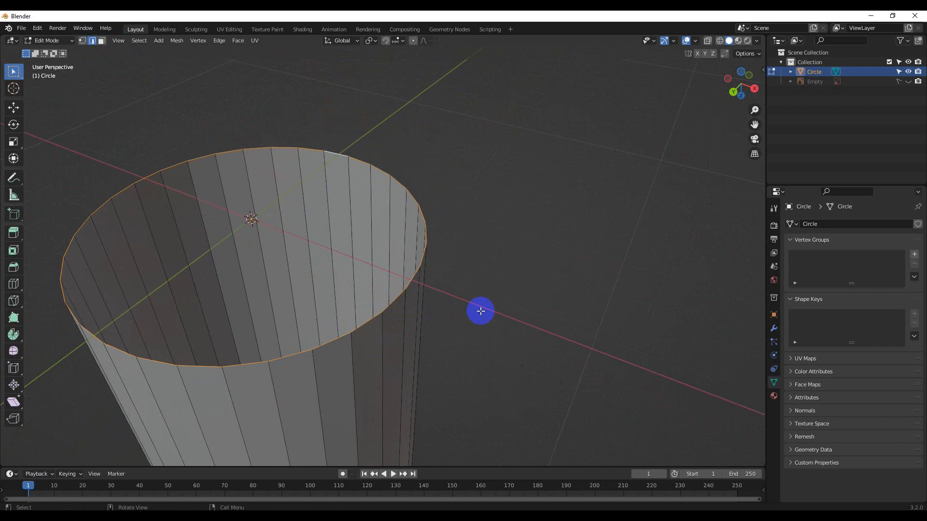
{"action": "middle_click_drag", "start_coordinate": [480, 311], "coordinate": [478, 312]}
{"action": "middle_click_drag", "start_coordinate": [395, 395], "coordinate": [407, 310]}
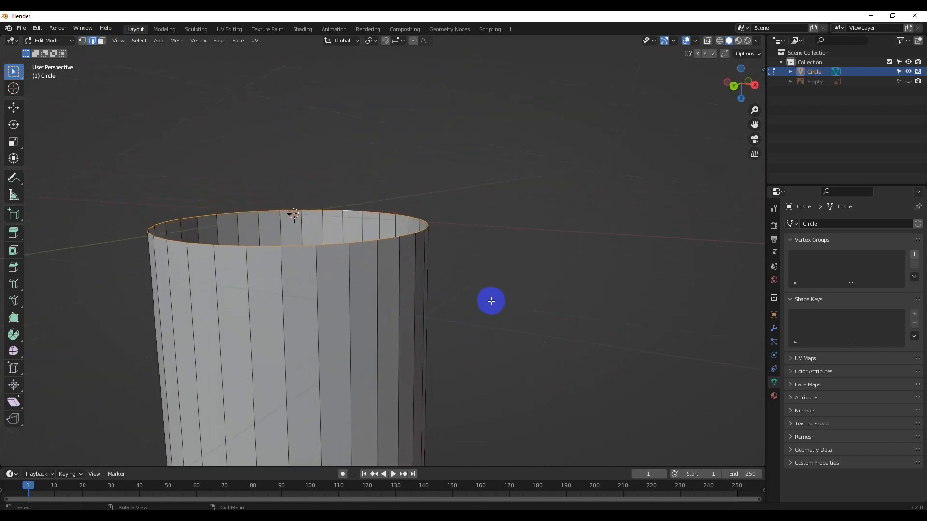
{"action": "middle_click_drag", "start_coordinate": [488, 305], "coordinate": [448, 300]}
{"action": "key", "text": "KP_3"}
{"action": "scroll", "coordinate": [445, 299], "scroll_direction": "down", "scroll_amount": 7}
{"action": "scroll", "coordinate": [436, 296], "scroll_direction": "up", "scroll_amount": 3}
{"action": "middle_click_drag", "start_coordinate": [467, 246], "coordinate": [425, 300], "text": "shift"}
{"action": "scroll", "coordinate": [425, 300], "scroll_direction": "up", "scroll_amount": 4}
{"action": "middle_click_drag", "start_coordinate": [497, 364], "coordinate": [354, 276], "text": "shift"}
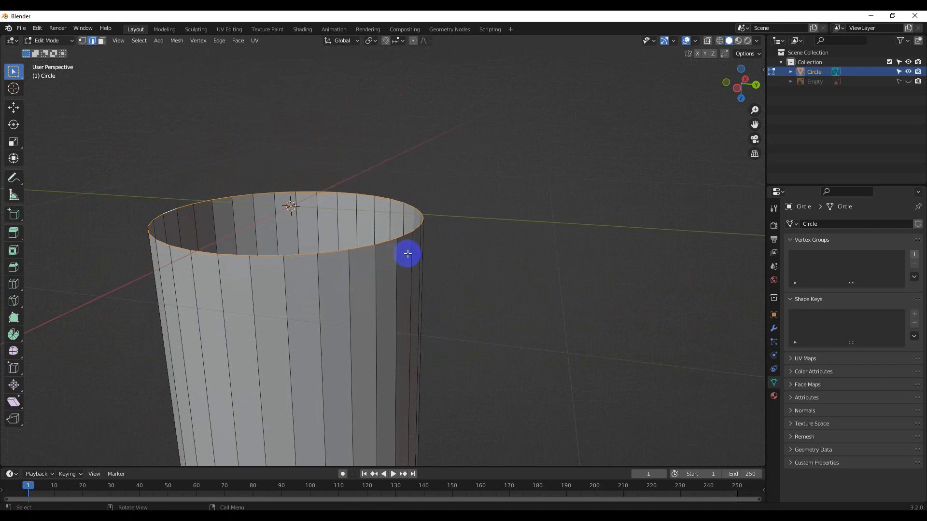
{"action": "key", "text": "f"}
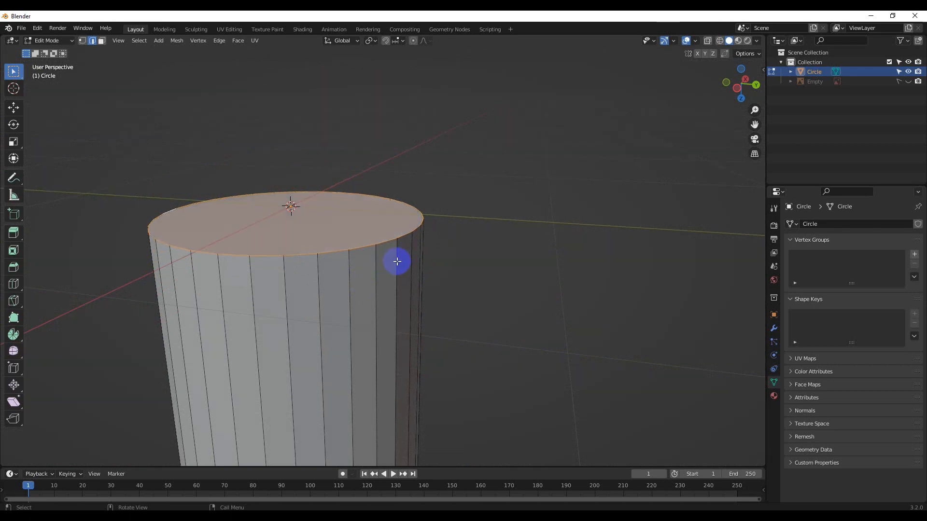
Bevel the outer edge of the bottle's base with several segments to round it
{"action": "key", "text": "ctrl+b"}
{"action": "scroll", "coordinate": [414, 276], "scroll_direction": "up", "scroll_amount": 4}
{"action": "left_click", "coordinate": [415, 277]}
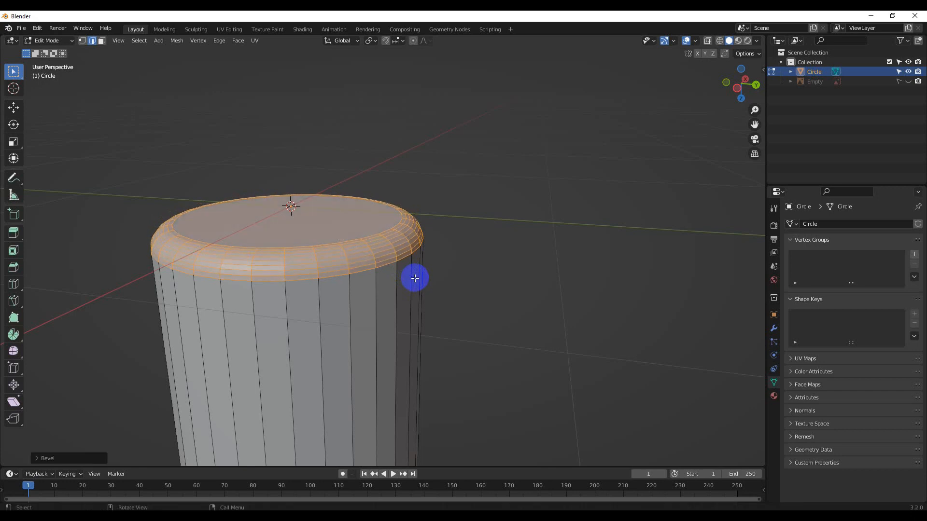
Select the flat face closing the bottle's base and inset it by about 0.018 m
{"action": "key", "text": "KP_1"}
{"action": "scroll", "coordinate": [414, 277], "scroll_direction": "up", "scroll_amount": 2}
{"action": "middle_click_drag", "start_coordinate": [414, 277], "coordinate": [338, 241]}
{"action": "left_click", "coordinate": [101, 41]}
{"action": "left_click", "coordinate": [398, 285]}
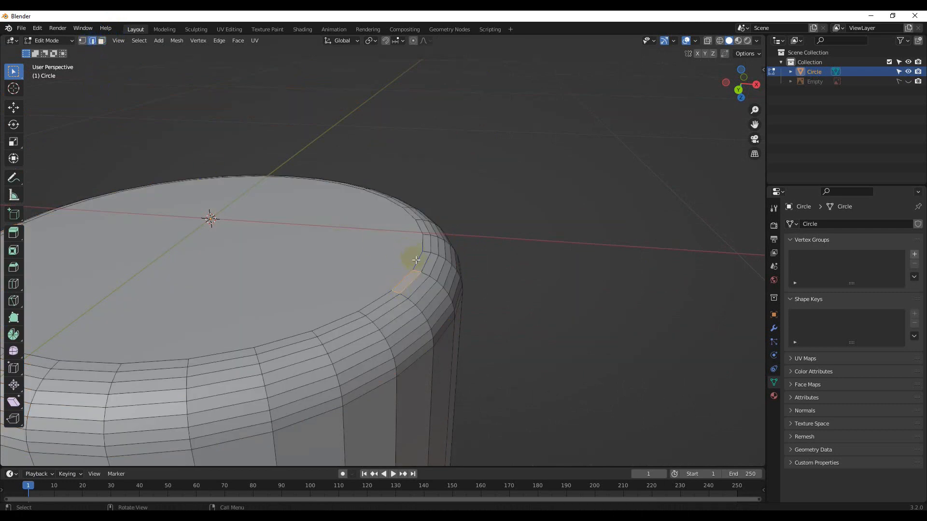
{"action": "key", "text": "i"}
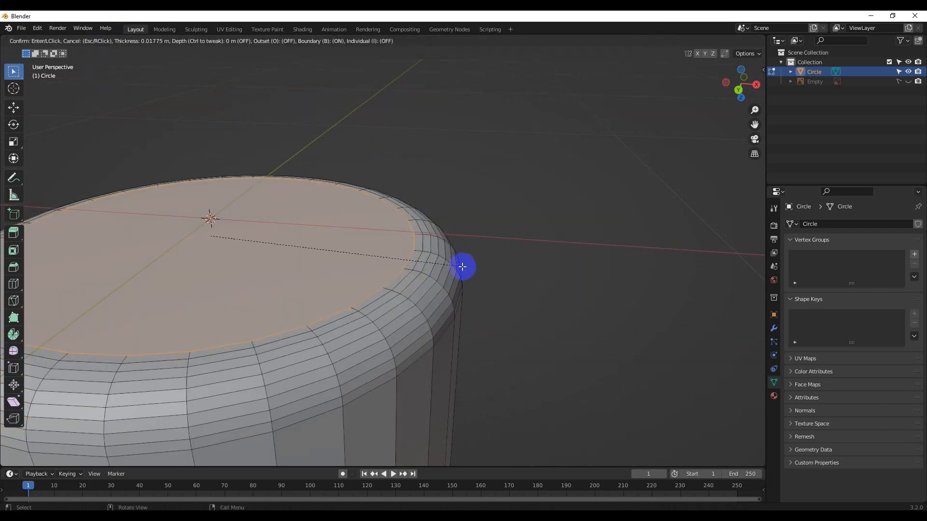
{"action": "left_click", "coordinate": [464, 267]}
Select the edge loop around the inset base face and move it slightly down along Z to form a raised rim
{"action": "scroll", "coordinate": [427, 277], "scroll_direction": "down", "scroll_amount": 5}
{"action": "middle_click_drag", "start_coordinate": [426, 277], "coordinate": [398, 273]}
{"action": "scroll", "coordinate": [422, 301], "scroll_direction": "up", "scroll_amount": 2}
{"action": "scroll", "coordinate": [422, 288], "scroll_direction": "up", "scroll_amount": 2}
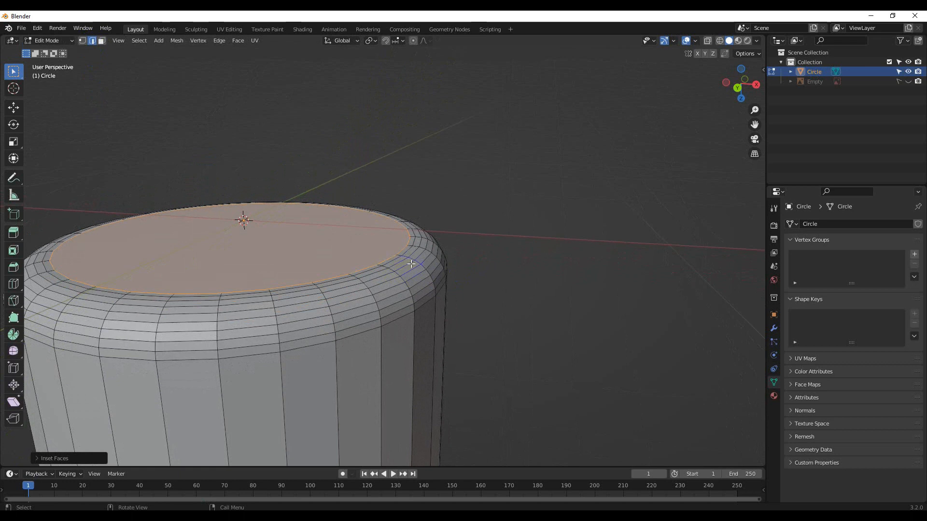
{"action": "left_click", "coordinate": [62, 79]}
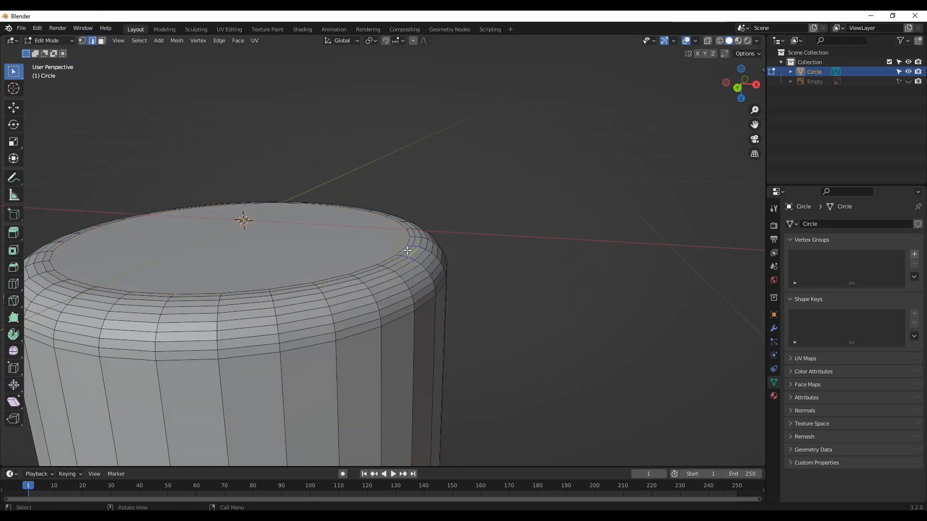
{"action": "key", "text": "g"}
{"action": "key", "text": "z"}
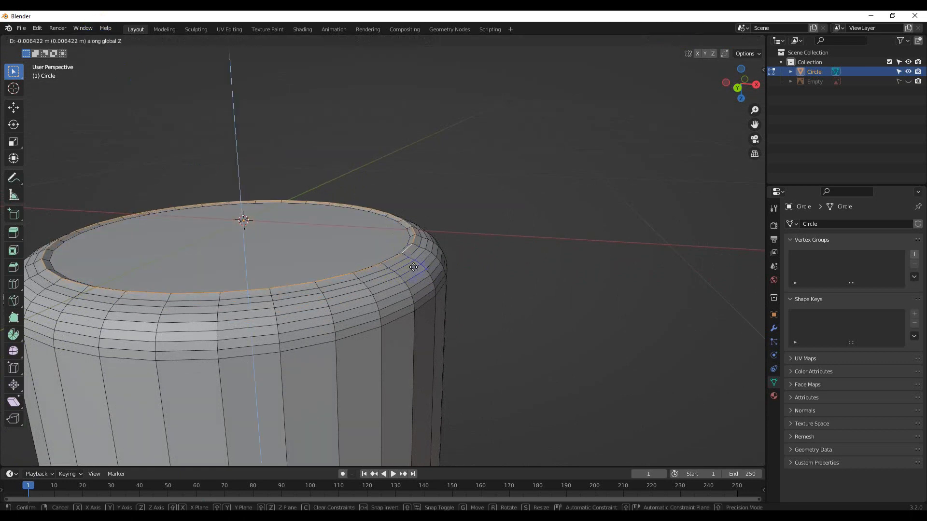
{"action": "left_click", "coordinate": [414, 262]}
Bevel the edge loops of the raised rim on the bottle's base
{"action": "scroll", "coordinate": [415, 261], "scroll_direction": "up", "scroll_amount": 1}
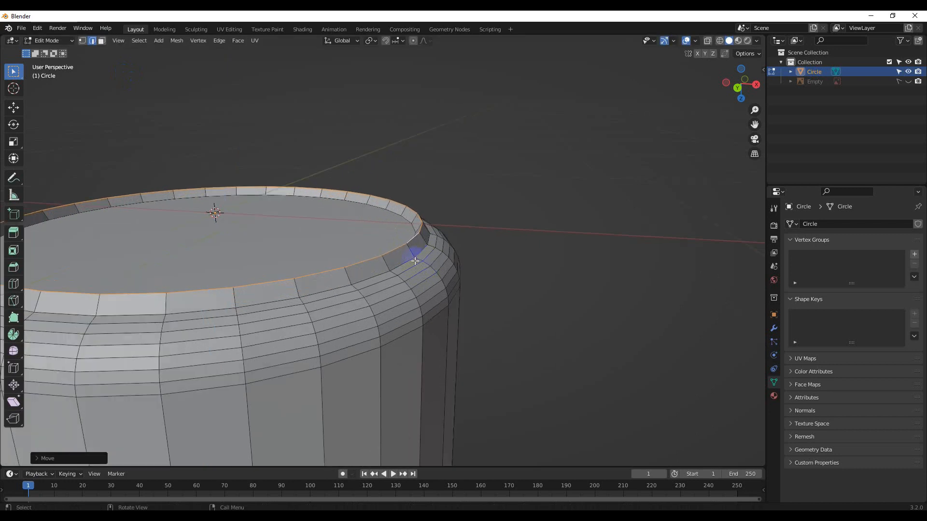
{"action": "key", "text": "ctrl+b"}
{"action": "right_click", "coordinate": [413, 263]}
{"action": "double_click", "coordinate": [396, 249]}
{"action": "key", "text": "ctrl+b"}
{"action": "left_click", "coordinate": [402, 264]}
{"action": "key", "text": "alt+a"}
{"action": "key", "text": "ctrl+b"}
{"action": "left_click", "coordinate": [404, 263]}
Extrude the base area inside the rim and scale it to 0 so it converges at the centre
{"action": "middle_click_drag", "start_coordinate": [404, 262], "coordinate": [367, 272]}
{"action": "left_click", "coordinate": [410, 234]}
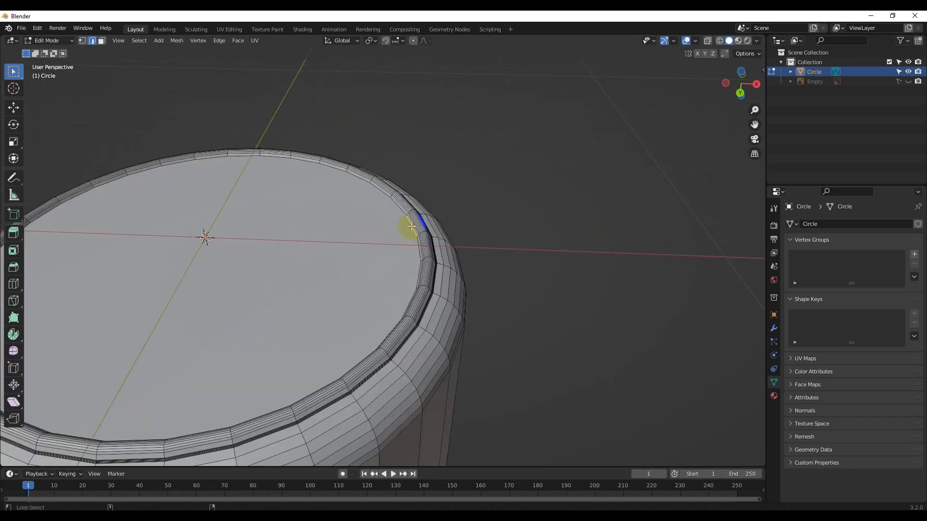
{"action": "key", "text": "e"}
{"action": "key", "text": "s"}
{"action": "key", "text": "0"}
{"action": "left_click", "coordinate": [407, 226]}
{"action": "middle_click_drag", "start_coordinate": [145, 240], "coordinate": [154, 217]}
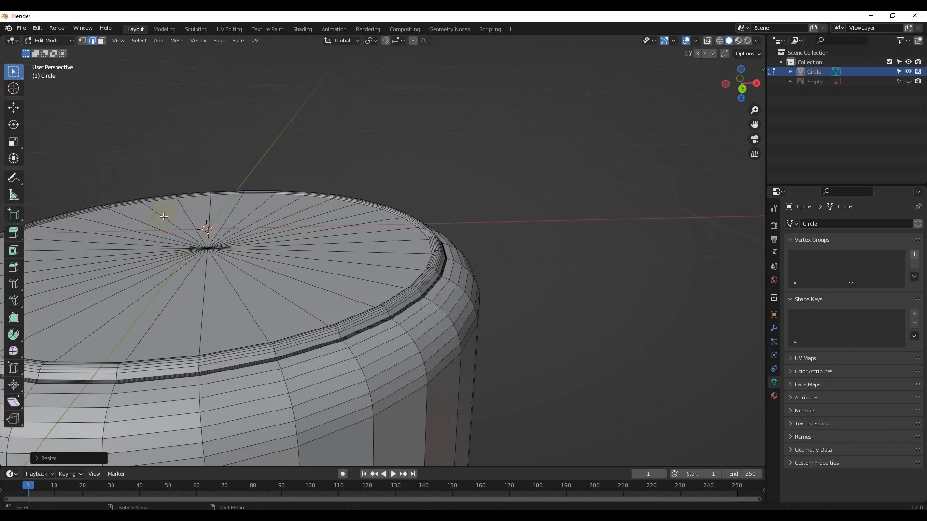
Move the centre point of the base up along Z into the bottle to form a conical hollow
{"action": "left_click", "coordinate": [85, 43]}
{"action": "key", "text": "g"}
{"action": "key", "text": "z"}
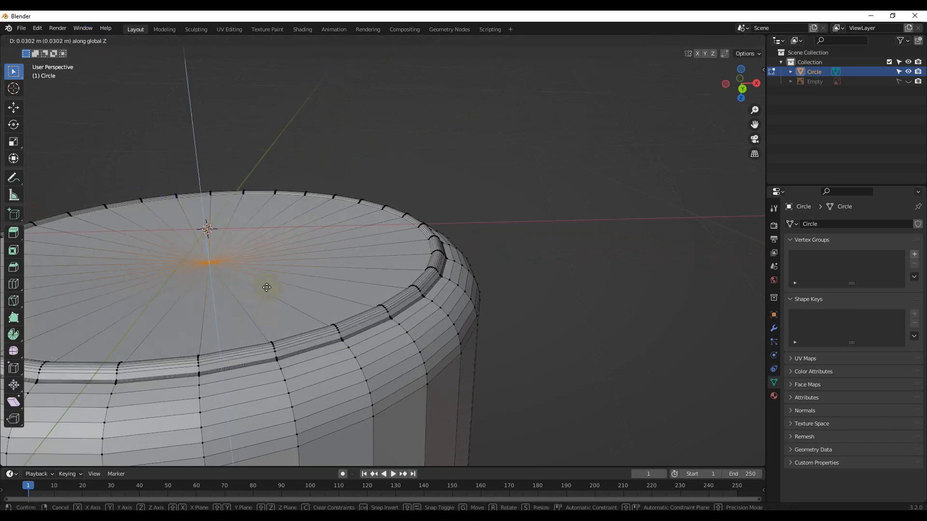
{"action": "left_click", "coordinate": [290, 364]}
Add a loop cut midway up the conical base hollow and scale it outward
{"action": "mouse_move", "coordinate": [290, 364]}
{"action": "middle_mouse_down"}
{"action": "mouse_move", "coordinate": [286, 347]}
{"action": "mouse_move", "coordinate": [370, 361]}
{"action": "mouse_move", "coordinate": [348, 265]}
{"action": "middle_mouse_up"}
{"action": "left_click", "coordinate": [97, 43]}
{"action": "key", "text": "ctrl+r"}
{"action": "left_click", "coordinate": [379, 229]}
{"action": "left_click", "coordinate": [380, 229]}
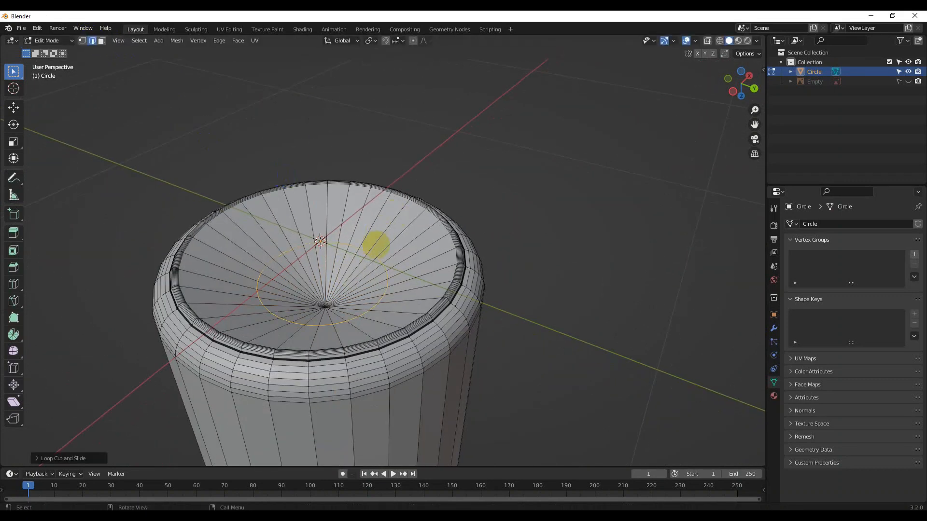
{"action": "key", "text": "s"}
{"action": "left_click", "coordinate": [397, 246]}
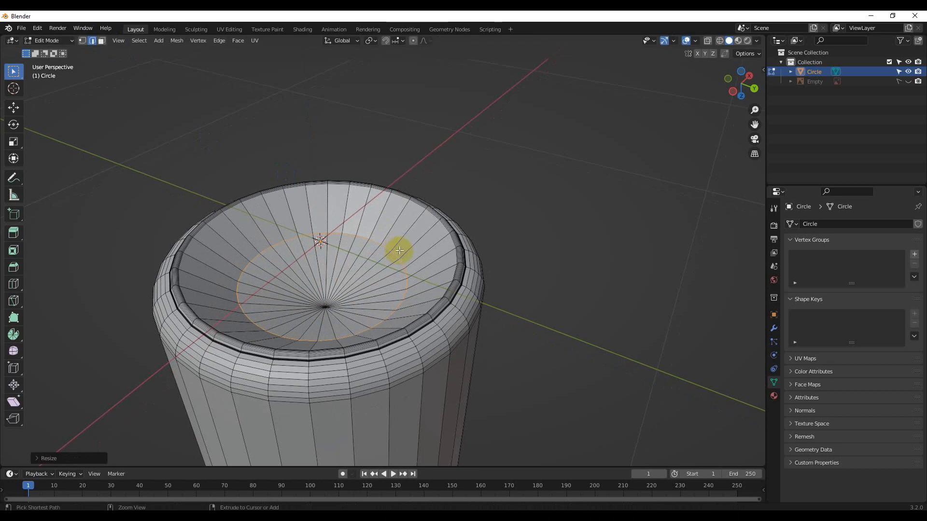
Scale the hollow's loop further outward and shift it down along Z to round the hollow
{"action": "key", "text": "ctrl+b"}
{"action": "right_click", "coordinate": [450, 237]}
{"action": "scroll", "coordinate": [439, 253], "scroll_direction": "up", "scroll_amount": 3}
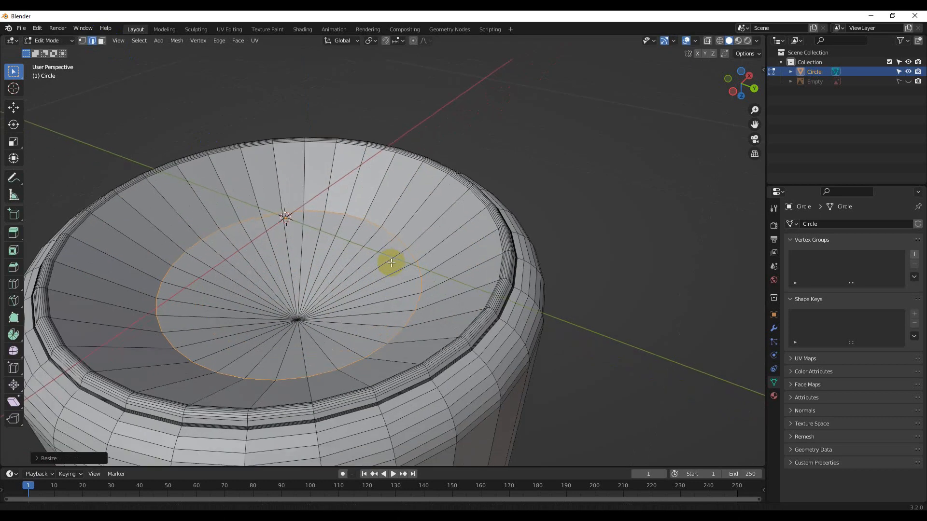
{"action": "key", "text": "s"}
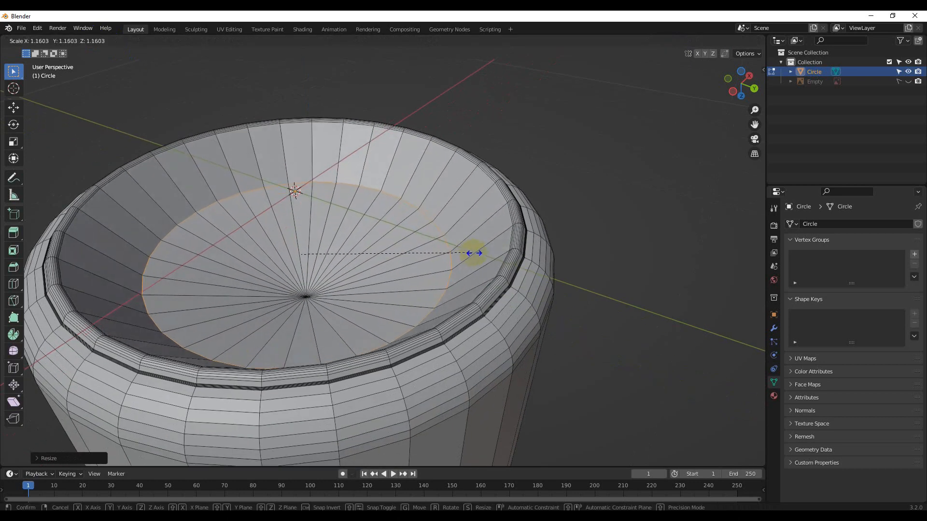
{"action": "left_click", "coordinate": [485, 255]}
{"action": "key", "text": "g"}
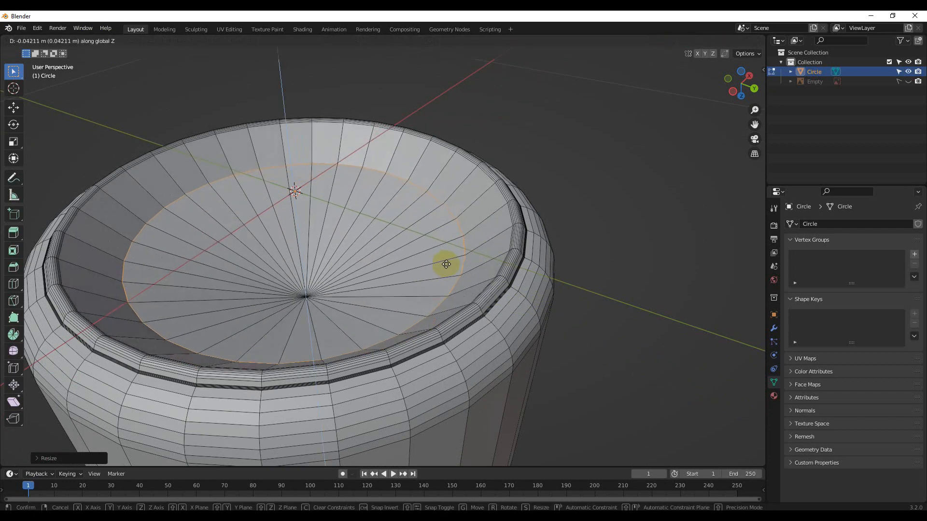
{"action": "left_click", "coordinate": [406, 273]}
Add a second loop cut nearer the hollow's centre, resize it and move it up along Z about 0.02 m
{"action": "double_click", "coordinate": [397, 271]}
{"action": "key", "text": "s"}
{"action": "left_click", "coordinate": [385, 277]}
{"action": "key", "text": "g"}
{"action": "key", "text": "z"}
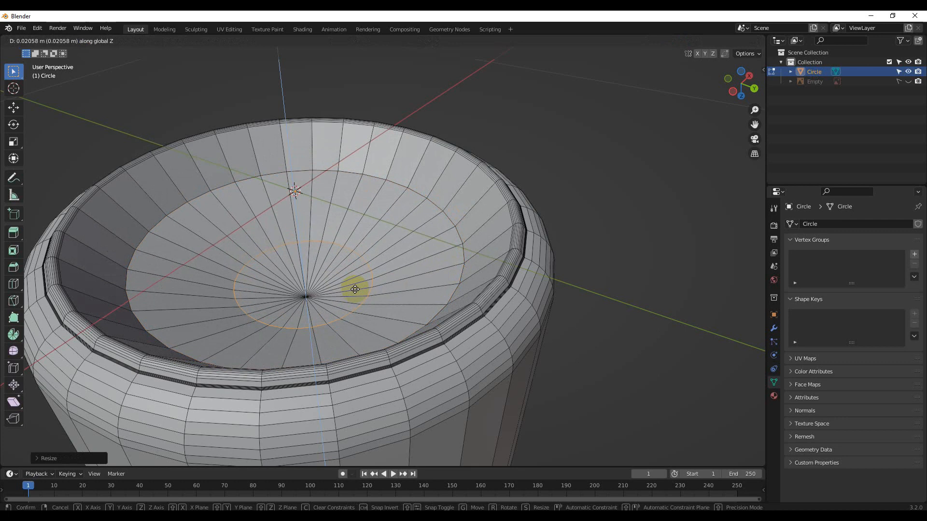
{"action": "left_click", "coordinate": [355, 292]}
{"action": "scroll", "coordinate": [338, 299], "scroll_direction": "up", "scroll_amount": 4}
{"action": "key", "text": "s"}
{"action": "left_click", "coordinate": [304, 298]}
{"action": "scroll", "coordinate": [345, 305], "scroll_direction": "down", "scroll_amount": 6}
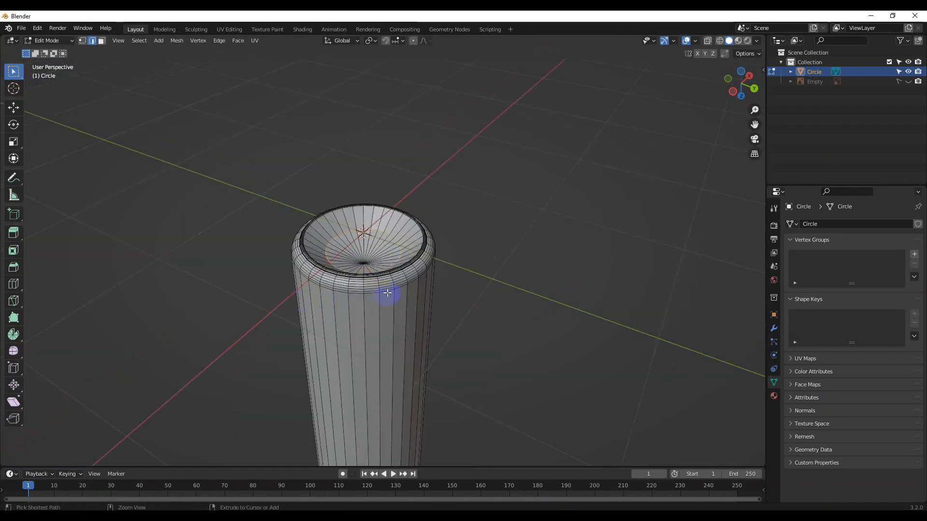
Undo the base hollow edits back to the flat extruded base face
{"action": "scroll", "coordinate": [383, 256], "scroll_direction": "up", "scroll_amount": 6}
{"action": "key", "text": "ctrl+z"}
{"action": "key", "text": "ctrl+z"}
Scale the extruded base face to about 0.31 and move it up along Z about 0.19 m into the bottle
{"action": "key", "text": "s"}
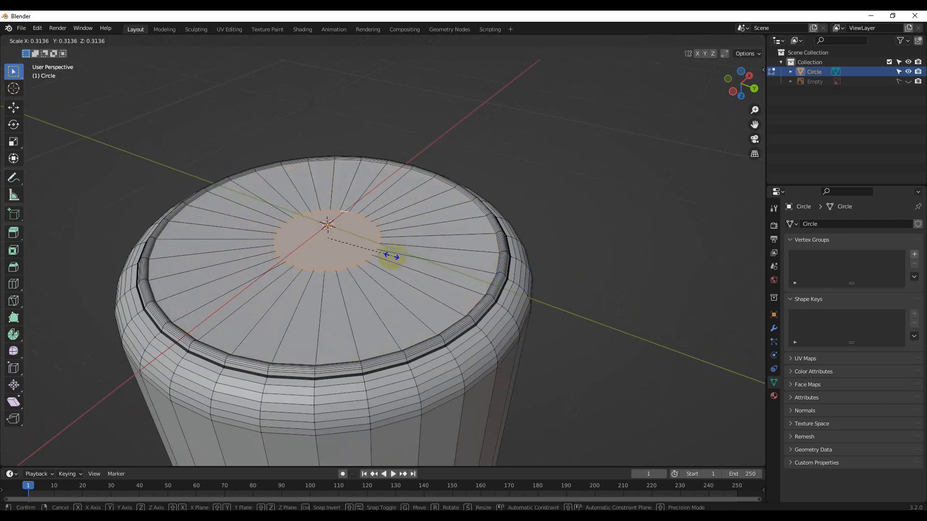
{"action": "left_click", "coordinate": [392, 258]}
{"action": "key", "text": "g"}
{"action": "key", "text": "z"}
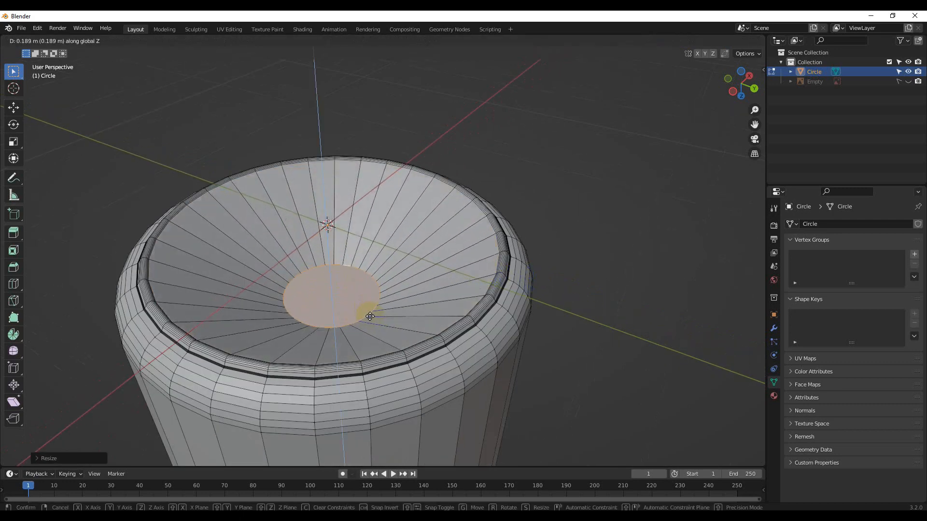
{"action": "left_click", "coordinate": [425, 290]}
Add a loop cut across the sloped wall of the base hollow and scale it to about 1.2
{"action": "left_click", "coordinate": [425, 278]}
{"action": "right_click", "coordinate": [434, 282]}
{"action": "key", "text": "s"}
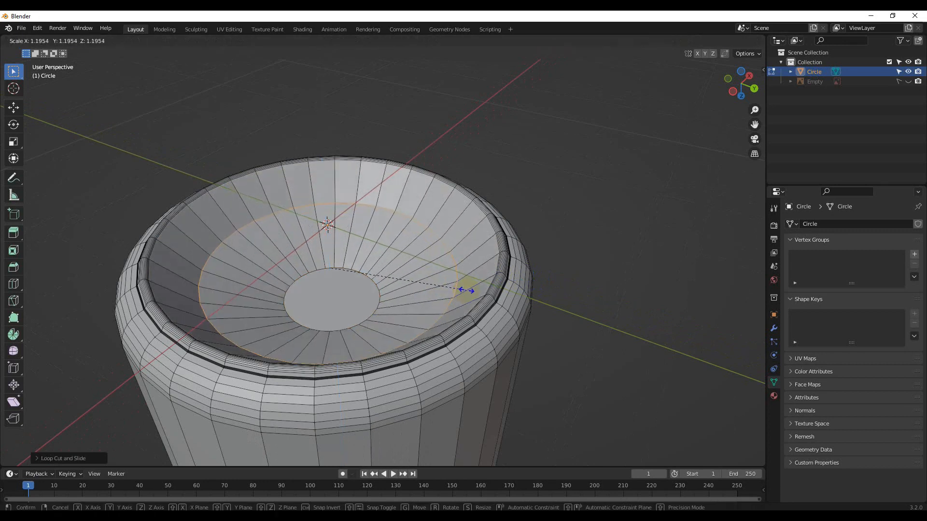
{"action": "left_click", "coordinate": [466, 291]}
Bevel the hollow's loop cut and the central disc's edge with 8 segments, about 0.05 m wide
{"action": "key", "text": "ctrl+b"}
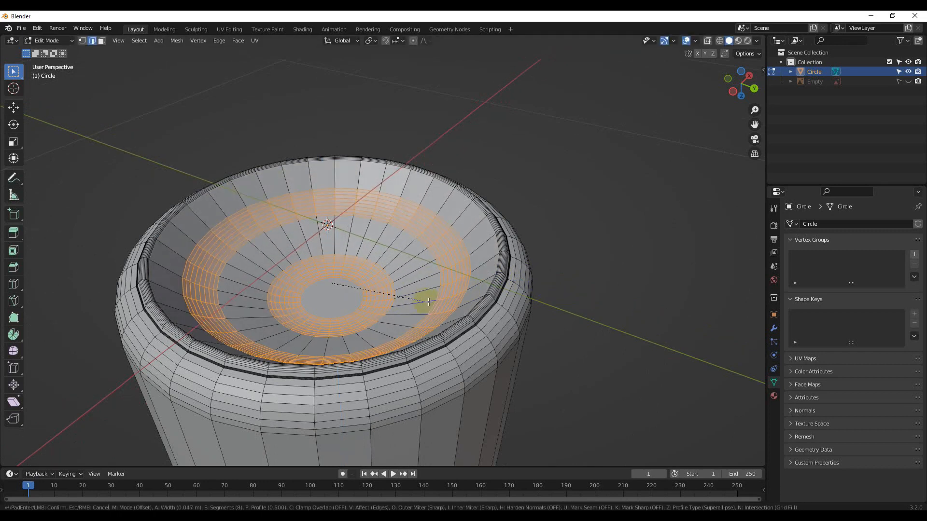
{"action": "middle_click_drag", "start_coordinate": [443, 305], "coordinate": [410, 267]}
{"action": "scroll", "coordinate": [430, 342], "scroll_direction": "up", "scroll_amount": 5}
Shade the bottle smooth in Object Mode and enable Auto Smooth for its normals
{"action": "key", "text": "Tab"}
{"action": "scroll", "coordinate": [409, 263], "scroll_direction": "down", "scroll_amount": 2}
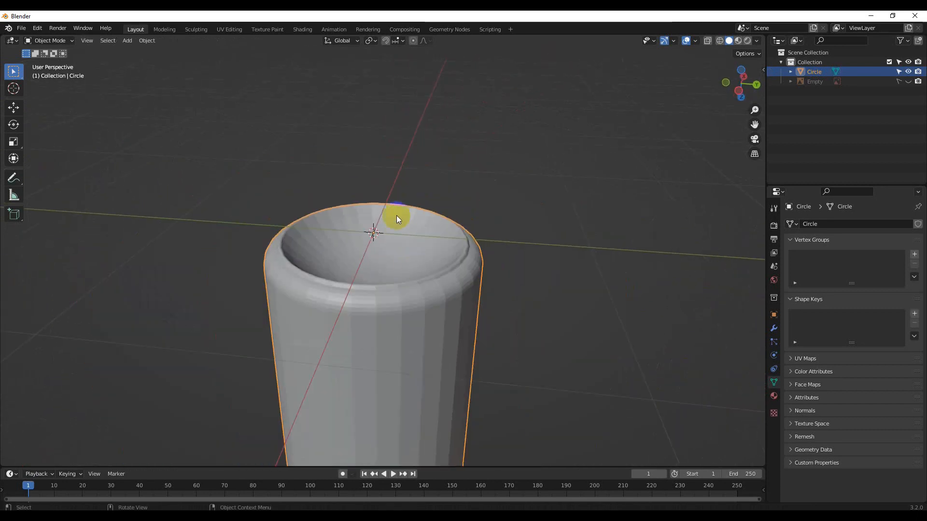
{"action": "middle_click_drag", "start_coordinate": [400, 229], "coordinate": [415, 306]}
{"action": "scroll", "coordinate": [415, 299], "scroll_direction": "down", "scroll_amount": 4}
{"action": "middle_click_drag", "start_coordinate": [390, 198], "coordinate": [380, 341], "text": "shift"}
{"action": "right_click", "coordinate": [374, 319]}
{"action": "left_click", "coordinate": [375, 322]}
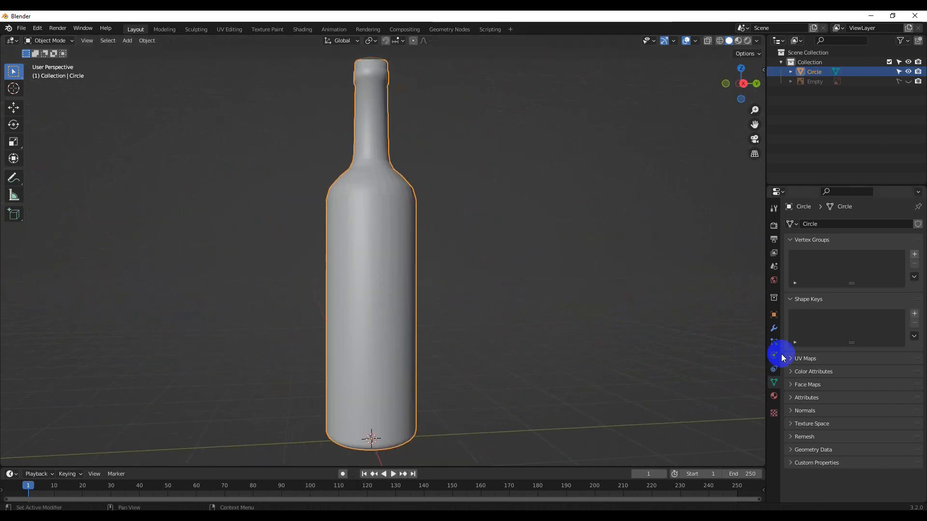
{"action": "left_click", "coordinate": [804, 411]}
{"action": "left_click", "coordinate": [842, 425]}
Bevel the top edge of the bottle's lip in Edit Mode to round it
{"action": "scroll", "coordinate": [352, 308], "scroll_direction": "up", "scroll_amount": 8}
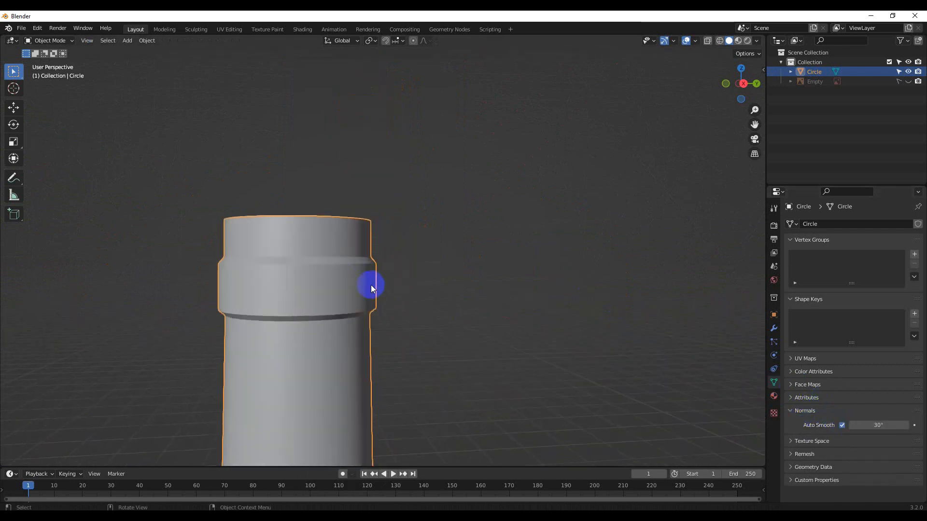
{"action": "key", "text": "Tab"}
{"action": "middle_click_drag", "start_coordinate": [343, 269], "coordinate": [336, 297]}
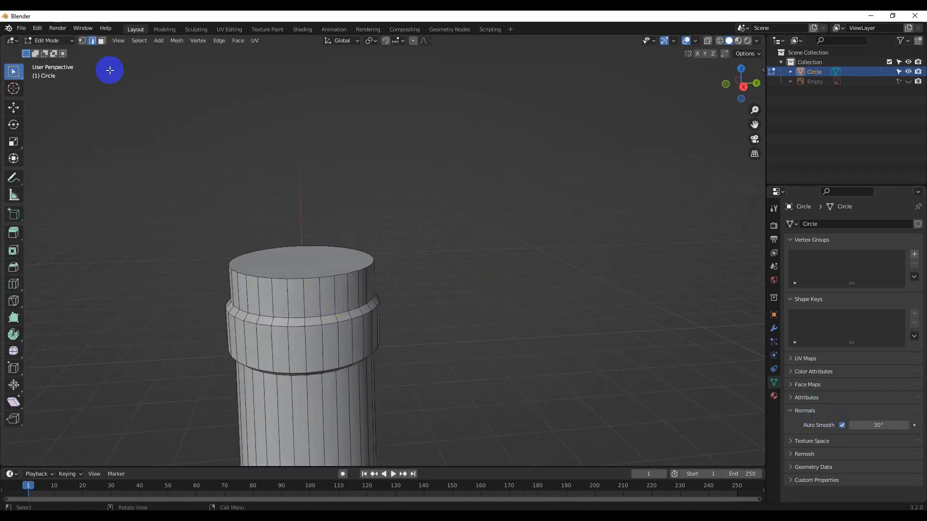
{"action": "key", "text": "ctrl+b"}
{"action": "left_click", "coordinate": [314, 289]}
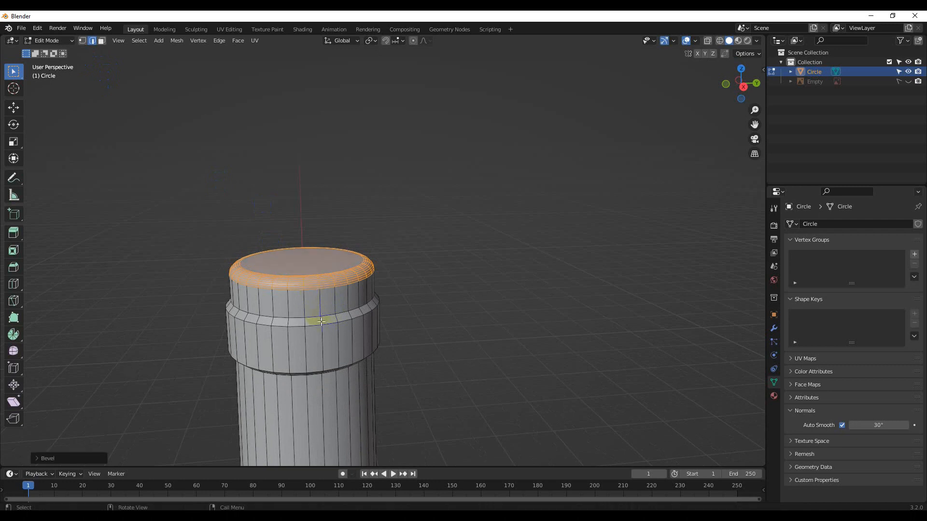
Bevel the collar's outer rim edges and the edge where it meets the lip with 8 segments
{"action": "scroll", "coordinate": [326, 324], "scroll_direction": "up", "scroll_amount": 1}
{"action": "left_click", "coordinate": [319, 335]}
{"action": "key", "text": "ctrl+b"}
{"action": "left_click", "coordinate": [329, 386]}
{"action": "left_click", "coordinate": [319, 325]}
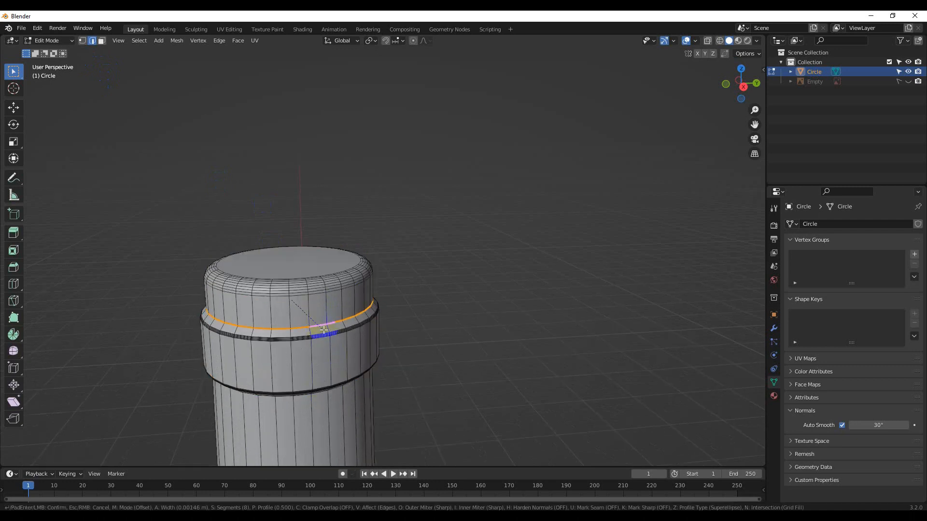
{"action": "left_click", "coordinate": [338, 352]}
Bevel the edge loop on the collar's underside where it meets the neck
{"action": "middle_click_drag", "start_coordinate": [348, 362], "coordinate": [311, 381]}
{"action": "left_click", "coordinate": [311, 381]}
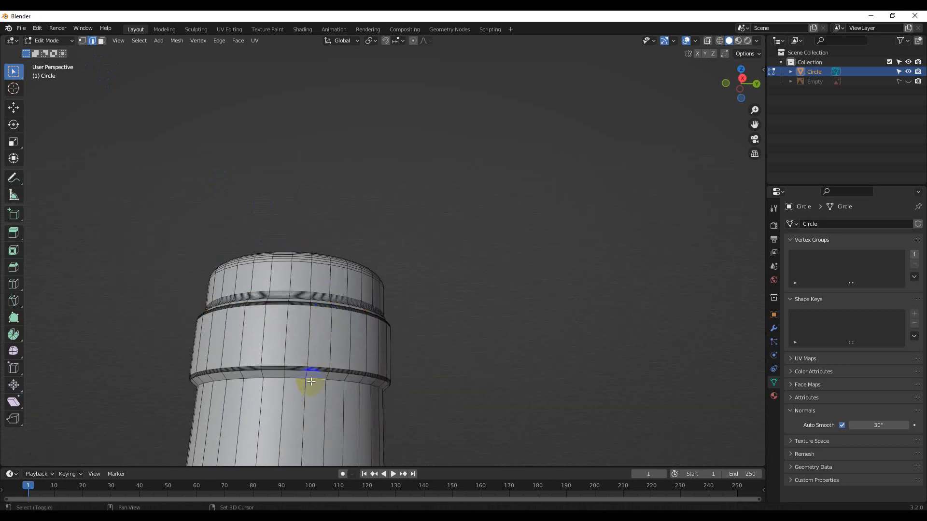
{"action": "key", "text": "ctrl+b"}
{"action": "left_click", "coordinate": [352, 415]}
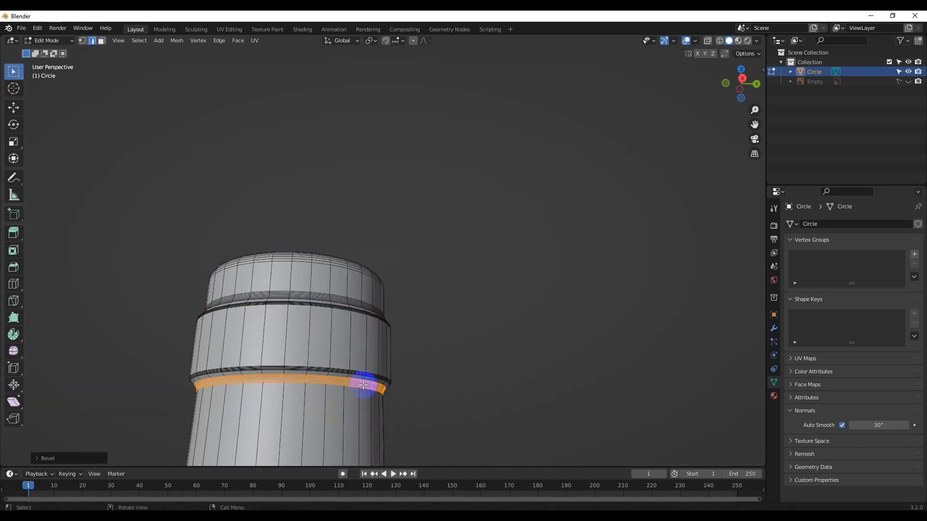
Add a loop cut around the neck below the collar and slide it down by about 0.47 in front view
{"action": "scroll", "coordinate": [365, 359], "scroll_direction": "down", "scroll_amount": 3}
{"action": "key", "text": "KP_1"}
{"action": "scroll", "coordinate": [363, 346], "scroll_direction": "up", "scroll_amount": 5}
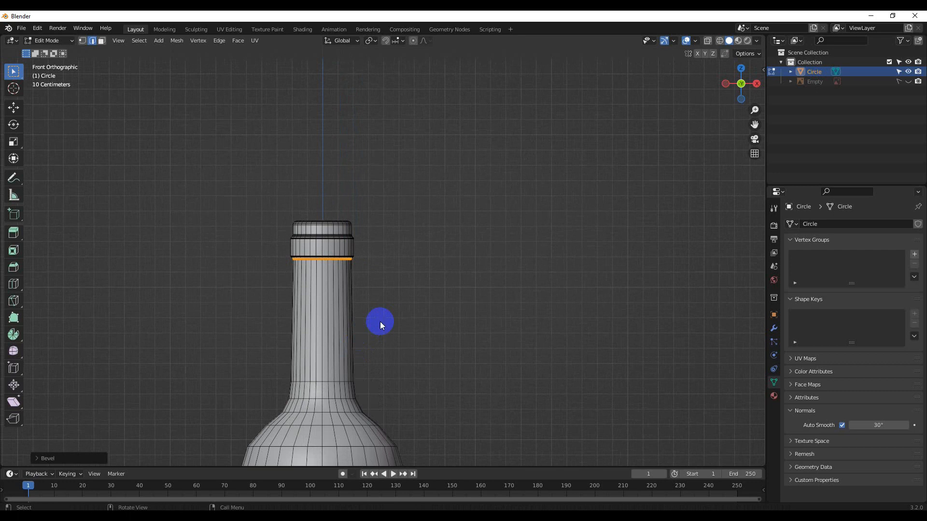
{"action": "key", "text": "Tab"}
{"action": "key", "text": "Tab"}
{"action": "left_click", "coordinate": [341, 297]}
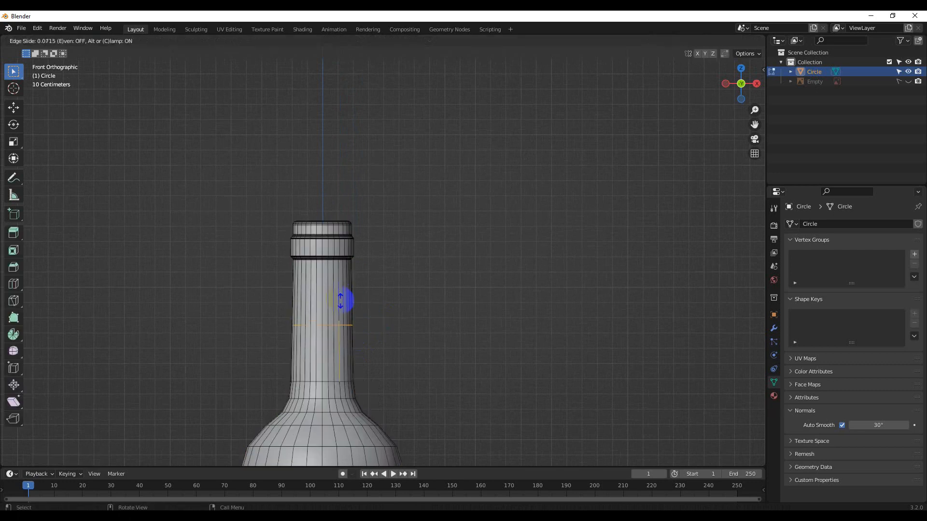
{"action": "left_click", "coordinate": [342, 311]}
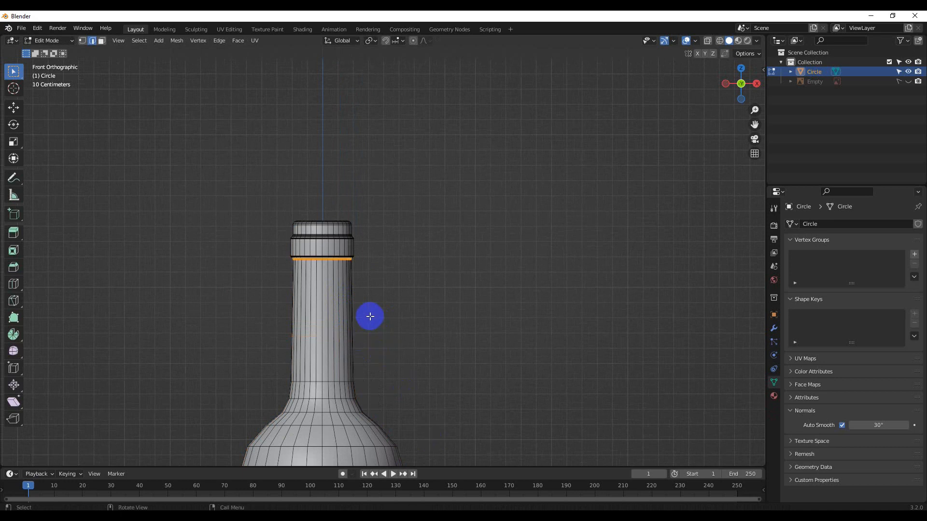
{"action": "left_click", "coordinate": [357, 313]}
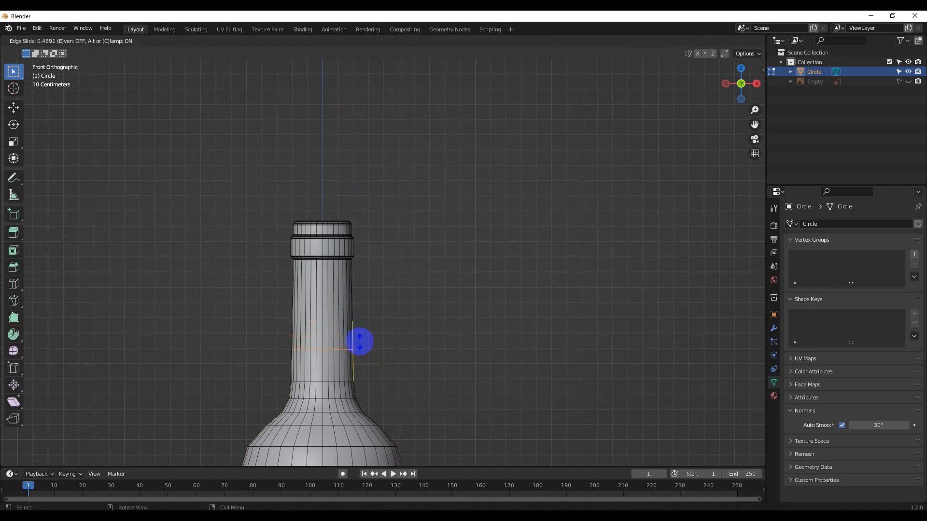
{"action": "left_click", "coordinate": [360, 341]}
Select all neck faces above the new loop with X-ray on, separate them into their own object and turn X-ray off in Object Mode
{"action": "left_click", "coordinate": [708, 41]}
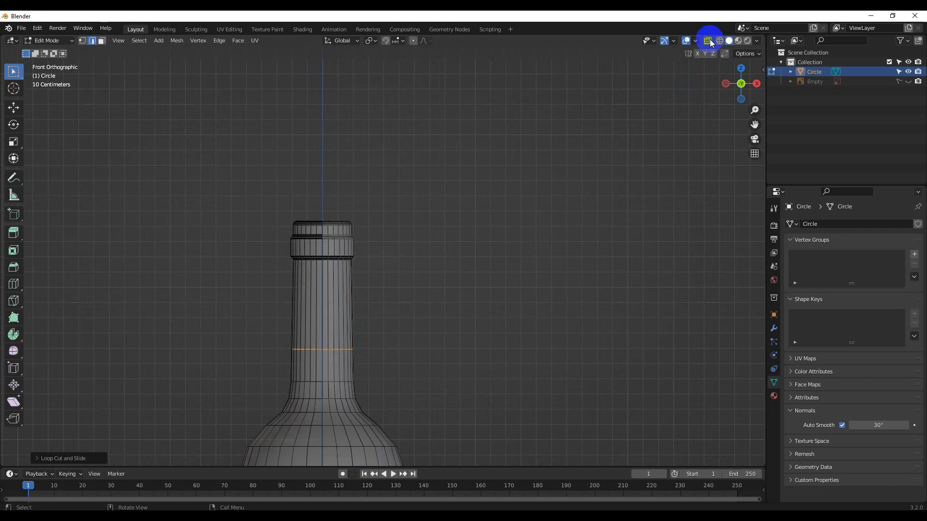
{"action": "left_click_drag", "start_coordinate": [202, 156], "coordinate": [433, 323]}
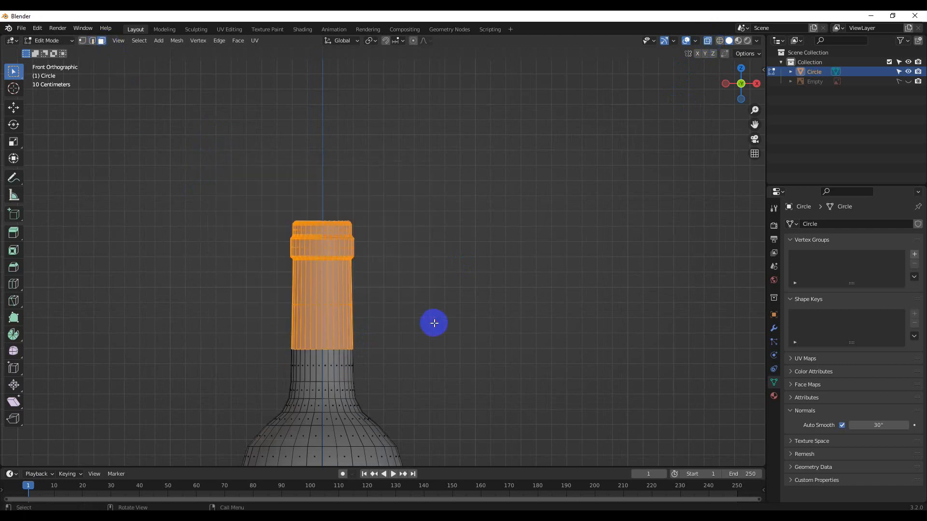
{"action": "key", "text": "p"}
{"action": "left_click", "coordinate": [434, 323]}
{"action": "key", "text": "Tab"}
{"action": "left_click", "coordinate": [620, 85]}
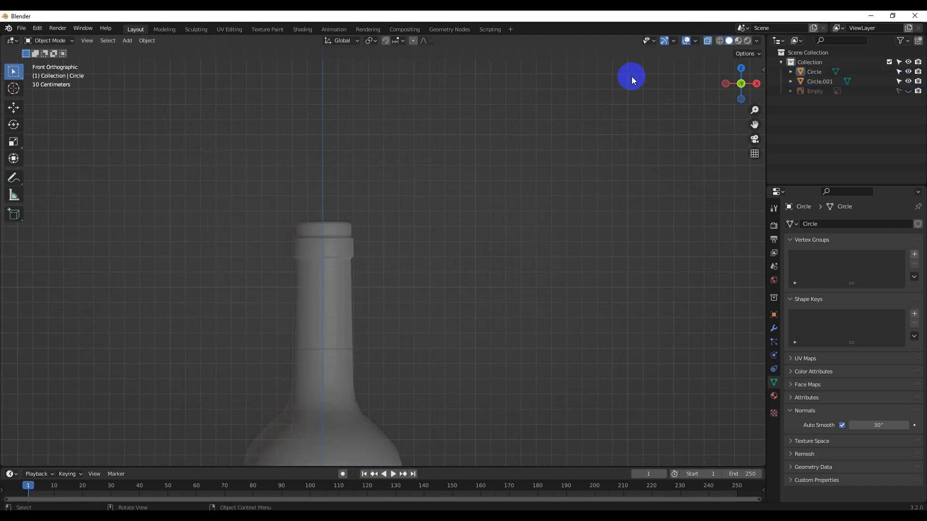
{"action": "left_click", "coordinate": [708, 40]}
Add a Solidify modifier with 0.004 m thickness to the separated neck cap and apply it
{"action": "scroll", "coordinate": [391, 285], "scroll_direction": "up", "scroll_amount": 3}
{"action": "left_click", "coordinate": [415, 302]}
{"action": "scroll", "coordinate": [541, 314], "scroll_direction": "up", "scroll_amount": 3}
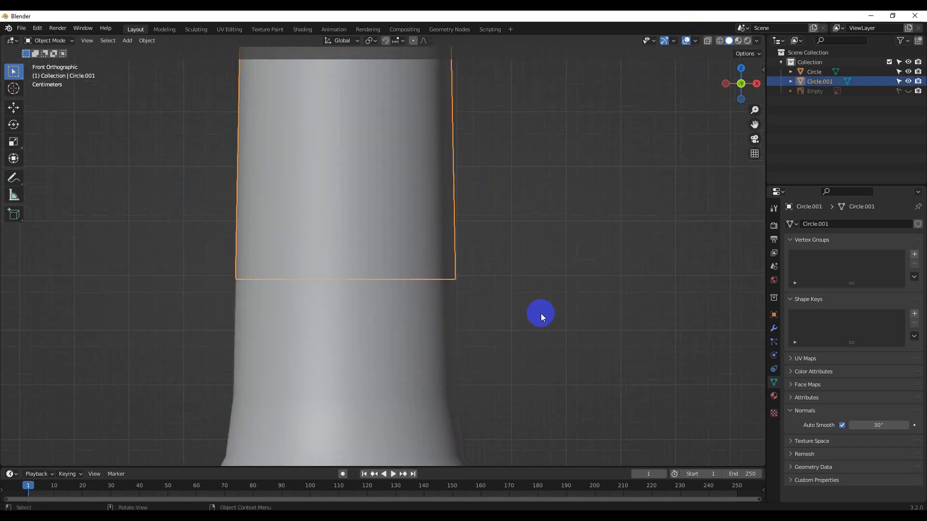
{"action": "left_click", "coordinate": [776, 327]}
{"action": "left_click", "coordinate": [856, 224]}
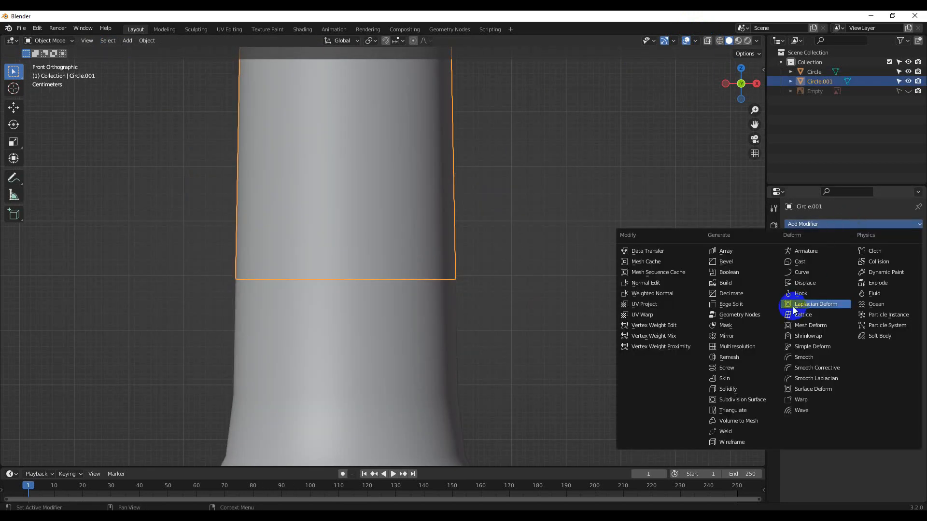
{"action": "left_click", "coordinate": [727, 389]}
{"action": "scroll", "coordinate": [462, 333], "scroll_direction": "up", "scroll_amount": 1}
{"action": "left_click_drag", "start_coordinate": [874, 267], "coordinate": [874, 266]}
{"action": "left_click", "coordinate": [570, 316]}
{"action": "scroll", "coordinate": [442, 322], "scroll_direction": "down", "scroll_amount": 1}
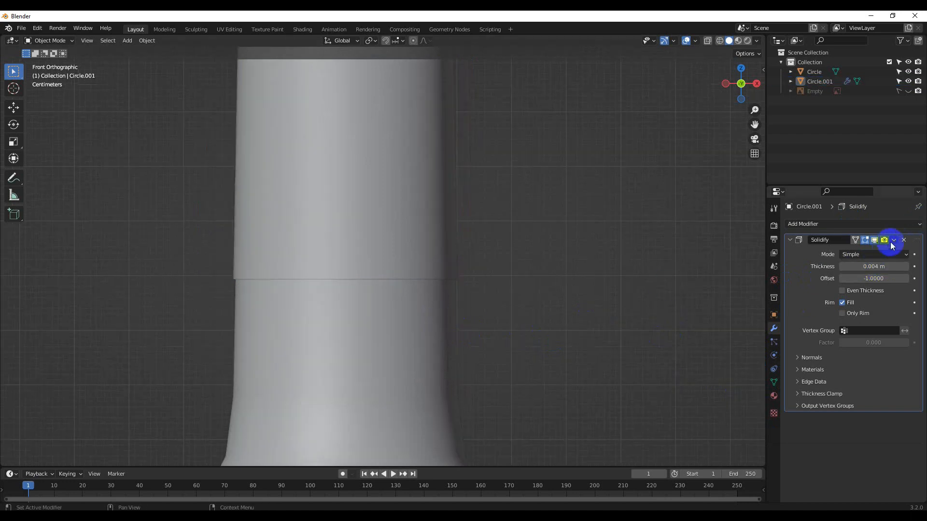
{"action": "left_click", "coordinate": [893, 241]}
{"action": "left_click", "coordinate": [868, 251]}
Bevel the edge loops at the neck cap's lower rim in Edit Mode and return to Object Mode
{"action": "scroll", "coordinate": [386, 271], "scroll_direction": "up", "scroll_amount": 2}
{"action": "left_click", "coordinate": [328, 269]}
{"action": "key", "text": "Tab"}
{"action": "scroll", "coordinate": [327, 271], "scroll_direction": "up", "scroll_amount": 2}
{"action": "middle_click_drag", "start_coordinate": [319, 292], "coordinate": [331, 278]}
{"action": "left_click", "coordinate": [532, 85], "text": "alt"}
{"action": "left_click", "coordinate": [92, 41]}
{"action": "left_click", "coordinate": [565, 92], "text": "alt"}
{"action": "scroll", "coordinate": [545, 125], "scroll_direction": "down", "scroll_amount": 4}
{"action": "middle_click_drag", "start_coordinate": [517, 191], "coordinate": [513, 199]}
{"action": "scroll", "coordinate": [507, 207], "scroll_direction": "up", "scroll_amount": 1}
{"action": "key", "text": "ctrl+b"}
{"action": "left_click", "coordinate": [497, 242]}
{"action": "scroll", "coordinate": [496, 242], "scroll_direction": "down", "scroll_amount": 4}
{"action": "middle_click_drag", "start_coordinate": [483, 241], "coordinate": [473, 250]}
{"action": "scroll", "coordinate": [476, 250], "scroll_direction": "down", "scroll_amount": 4}
{"action": "key", "text": "Tab"}
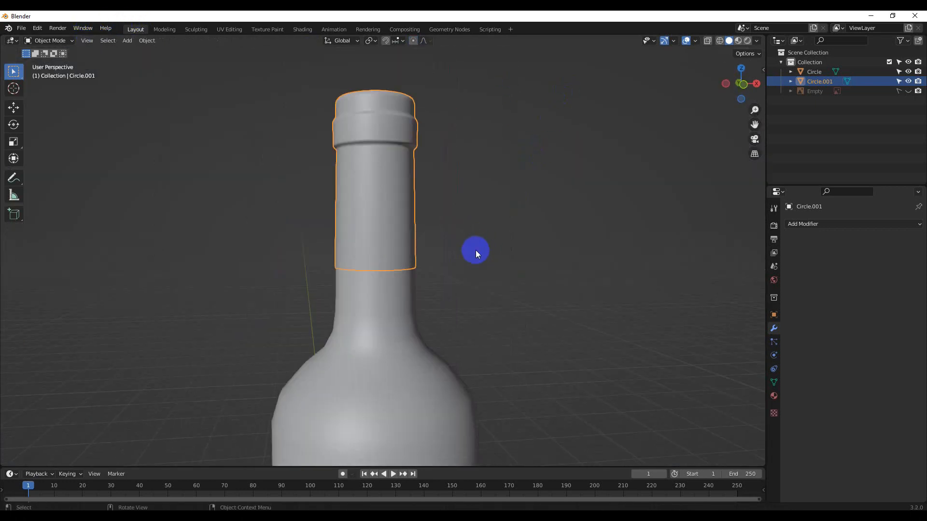
Add two loop cuts around the straight part of the bottle body and scale them apart along Z
{"action": "left_click", "coordinate": [476, 250]}
{"action": "scroll", "coordinate": [434, 248], "scroll_direction": "down", "scroll_amount": 5}
{"action": "scroll", "coordinate": [391, 247], "scroll_direction": "up", "scroll_amount": 3}
{"action": "scroll", "coordinate": [410, 256], "scroll_direction": "down", "scroll_amount": 3}
{"action": "scroll", "coordinate": [413, 258], "scroll_direction": "down", "scroll_amount": 3}
{"action": "middle_click_drag", "start_coordinate": [424, 308], "coordinate": [390, 274], "text": "shift"}
{"action": "left_click", "coordinate": [390, 274]}
{"action": "key", "text": "KP_1"}
{"action": "scroll", "coordinate": [381, 263], "scroll_direction": "up", "scroll_amount": 2}
{"action": "key", "text": "Tab"}
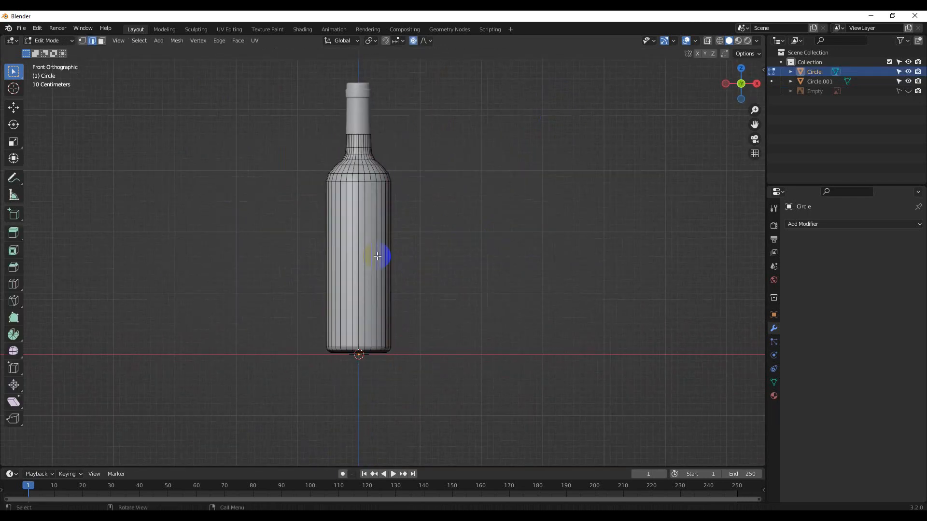
{"action": "scroll", "coordinate": [378, 256], "scroll_direction": "up", "scroll_amount": 1}
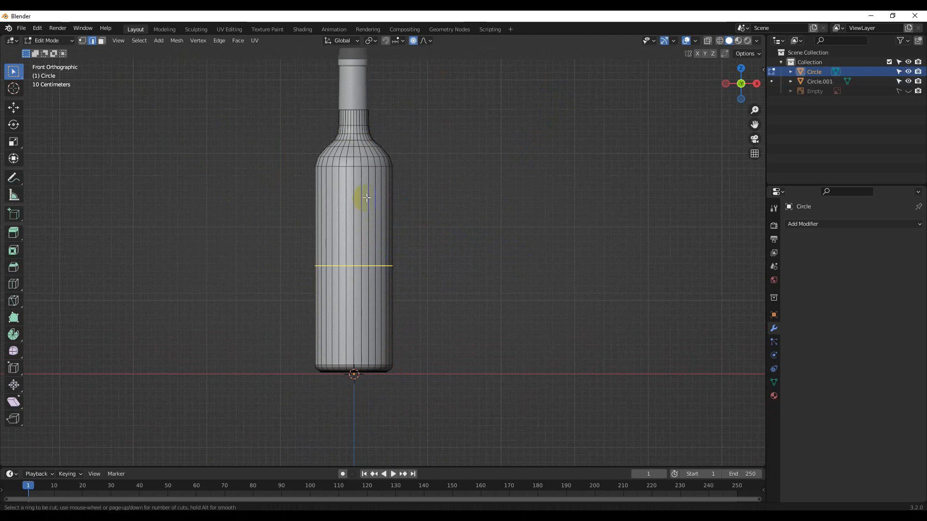
{"action": "key", "text": "s"}
{"action": "right_click", "coordinate": [416, 278]}
{"action": "key", "text": "s"}
{"action": "key", "text": "z"}
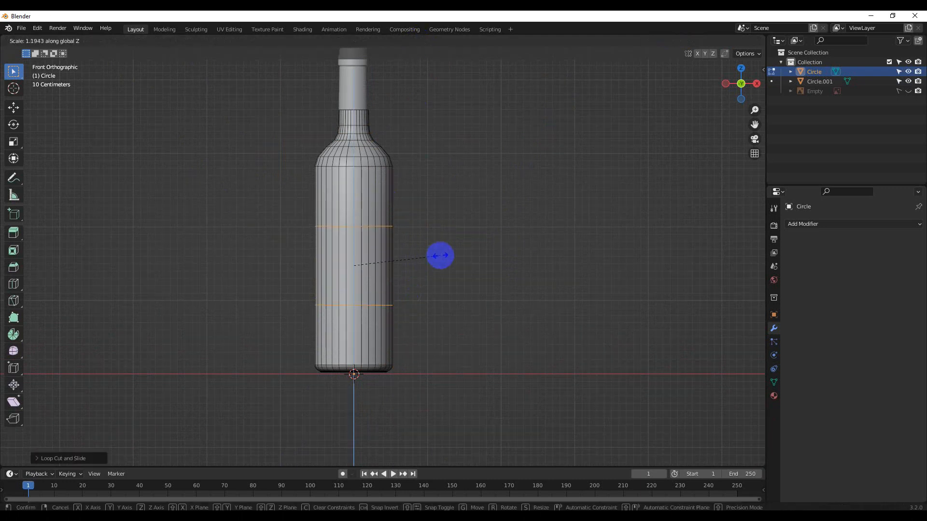
{"action": "left_click", "coordinate": [464, 257]}
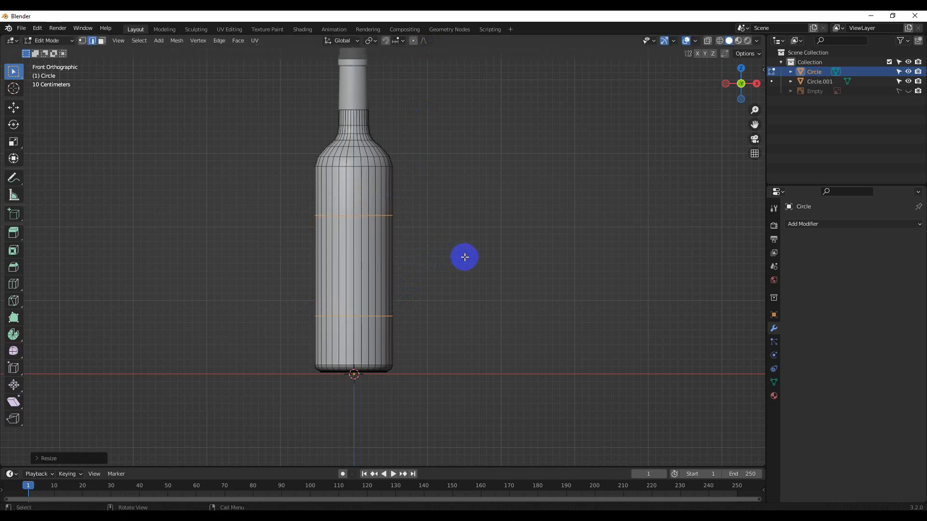
{"action": "left_click", "coordinate": [101, 41]}
{"action": "left_click_drag", "start_coordinate": [294, 230], "coordinate": [443, 290]}
{"action": "middle_click_drag", "start_coordinate": [442, 290], "coordinate": [387, 293]}
{"action": "key", "text": "ctrl+z"}
{"action": "key", "text": "ctrl+z"}
{"action": "key", "text": "ctrl+z"}
Scale the two body loops further apart along Z and move them slightly upward to set the label's height
{"action": "scroll", "coordinate": [406, 287], "scroll_direction": "down", "scroll_amount": 1}
{"action": "key", "text": "s"}
{"action": "key", "text": "z"}
{"action": "left_click", "coordinate": [451, 286]}
{"action": "key", "text": "g"}
{"action": "key", "text": "z"}
{"action": "left_click", "coordinate": [449, 297]}
{"action": "key", "text": "s"}
{"action": "key", "text": "z"}
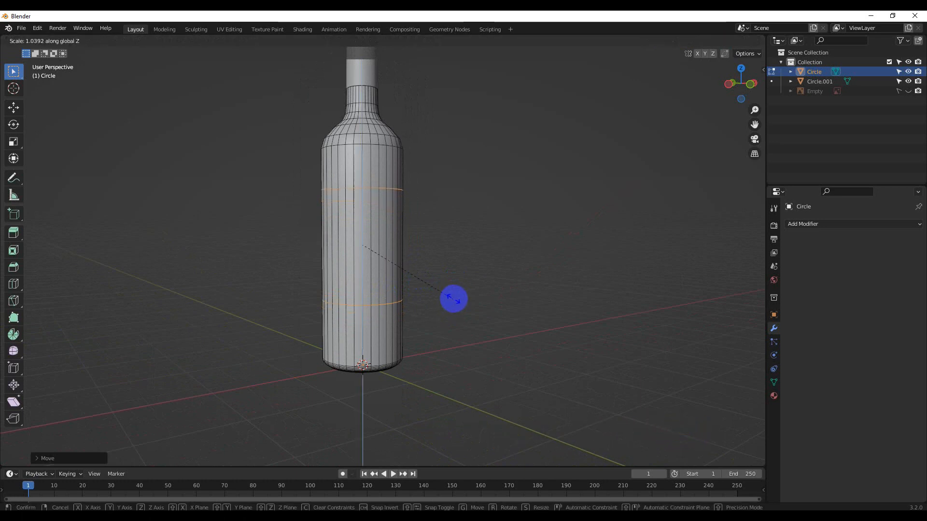
{"action": "left_click", "coordinate": [462, 299]}
{"action": "key", "text": "KP_1"}
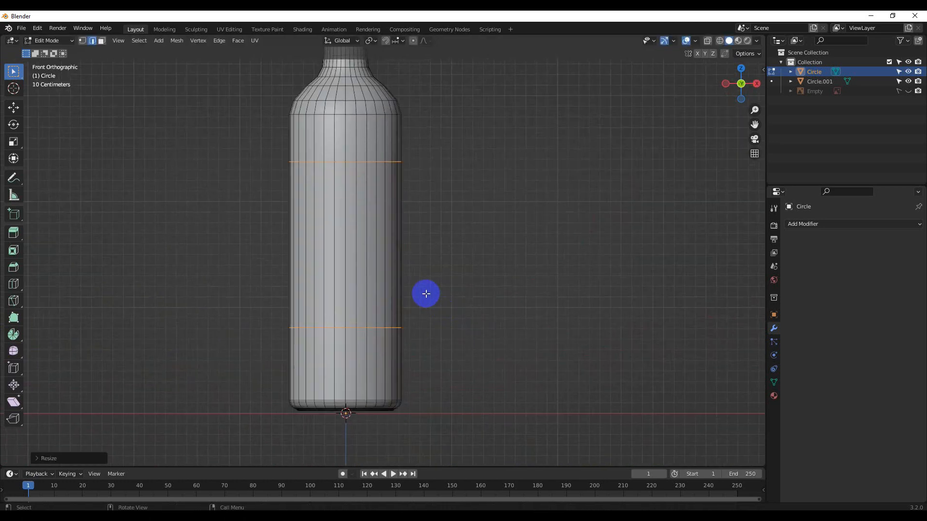
Separate the faces on the front half of the band between the two loops into their own label object
{"action": "left_click", "coordinate": [101, 41]}
{"action": "middle_click_drag", "start_coordinate": [476, 259], "coordinate": [376, 255]}
{"action": "scroll", "coordinate": [382, 263], "scroll_direction": "up", "scroll_amount": 2}
{"action": "key", "text": "p"}
{"action": "left_click", "coordinate": [372, 255]}
{"action": "key", "text": "Tab"}
{"action": "left_click", "coordinate": [419, 254]}
Add a Solidify modifier to the separated label, adjust its thickness and apply it
{"action": "middle_click_drag", "start_coordinate": [313, 248], "coordinate": [384, 314]}
{"action": "scroll", "coordinate": [384, 313], "scroll_direction": "up", "scroll_amount": 4}
{"action": "middle_click_drag", "start_coordinate": [306, 301], "coordinate": [340, 352]}
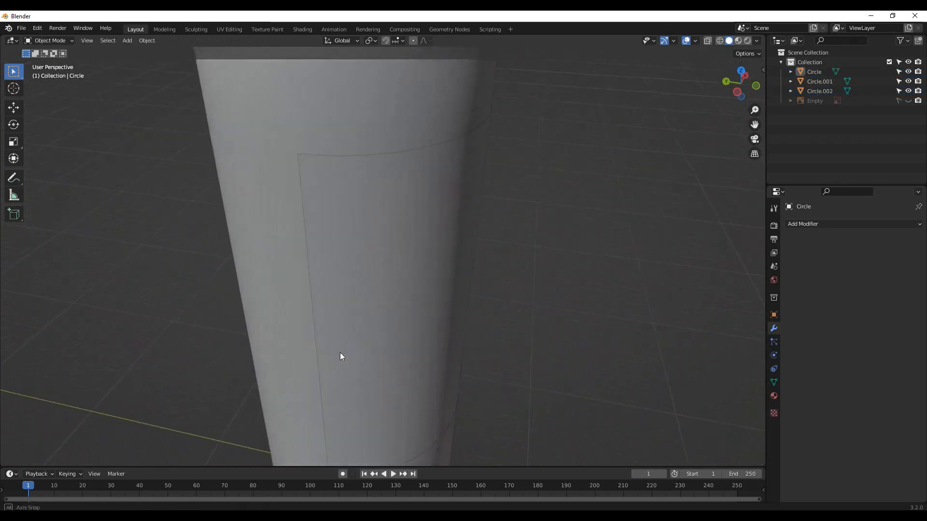
{"action": "left_click", "coordinate": [339, 353]}
{"action": "middle_click_drag", "start_coordinate": [333, 270], "coordinate": [323, 296]}
{"action": "scroll", "coordinate": [323, 297], "scroll_direction": "up", "scroll_amount": 2}
{"action": "left_click", "coordinate": [849, 223]}
{"action": "left_click", "coordinate": [729, 386]}
{"action": "scroll", "coordinate": [394, 338], "scroll_direction": "up", "scroll_amount": 4}
{"action": "scroll", "coordinate": [394, 338], "scroll_direction": "down", "scroll_amount": 3}
{"action": "left_click_drag", "start_coordinate": [879, 264], "coordinate": [872, 263]}
{"action": "left_click", "coordinate": [894, 240]}
{"action": "left_click", "coordinate": [865, 251]}
Bevel the label's outer border edges in Edit Mode and return to Object Mode
{"action": "key", "text": "Tab"}
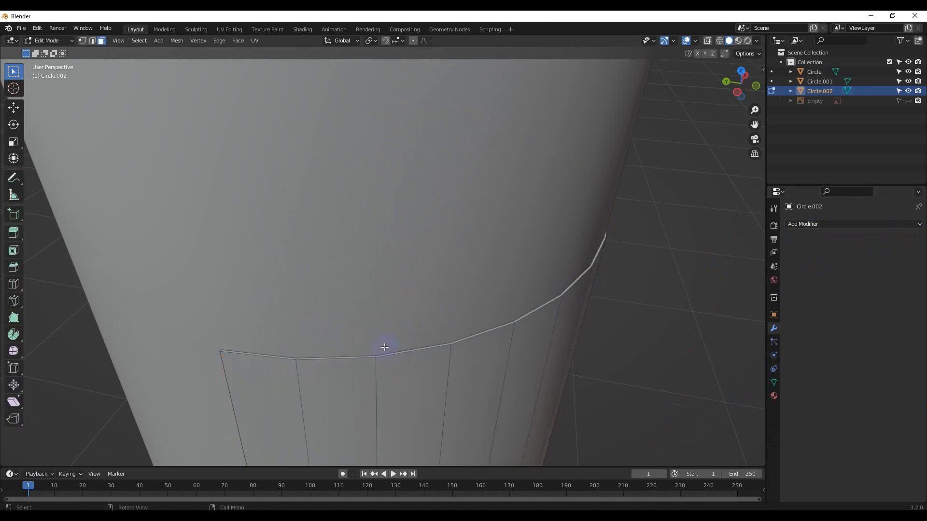
{"action": "scroll", "coordinate": [383, 348], "scroll_direction": "up", "scroll_amount": 3}
{"action": "middle_click_drag", "start_coordinate": [199, 218], "coordinate": [226, 145], "text": "shift"}
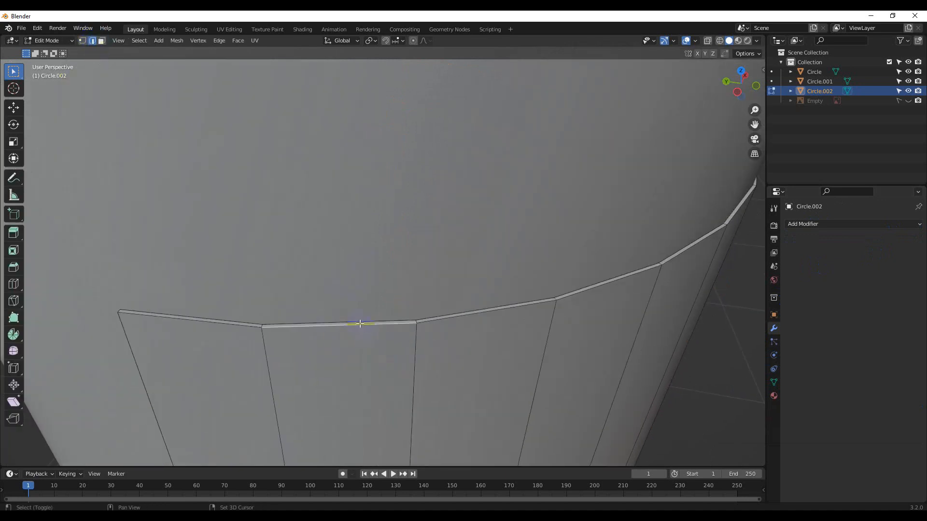
{"action": "middle_click_drag", "start_coordinate": [360, 323], "coordinate": [518, 272]}
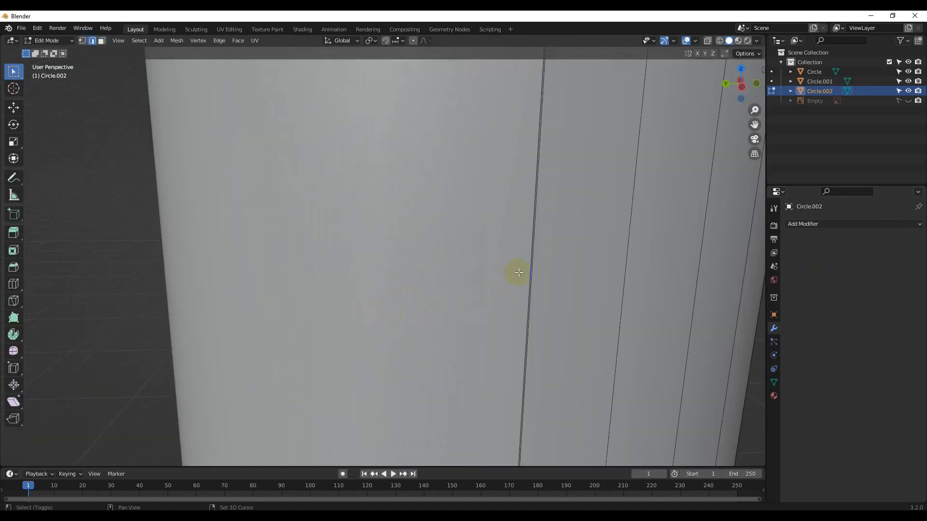
{"action": "left_click", "coordinate": [533, 268], "text": "alt"}
{"action": "scroll", "coordinate": [517, 286], "scroll_direction": "down", "scroll_amount": 2}
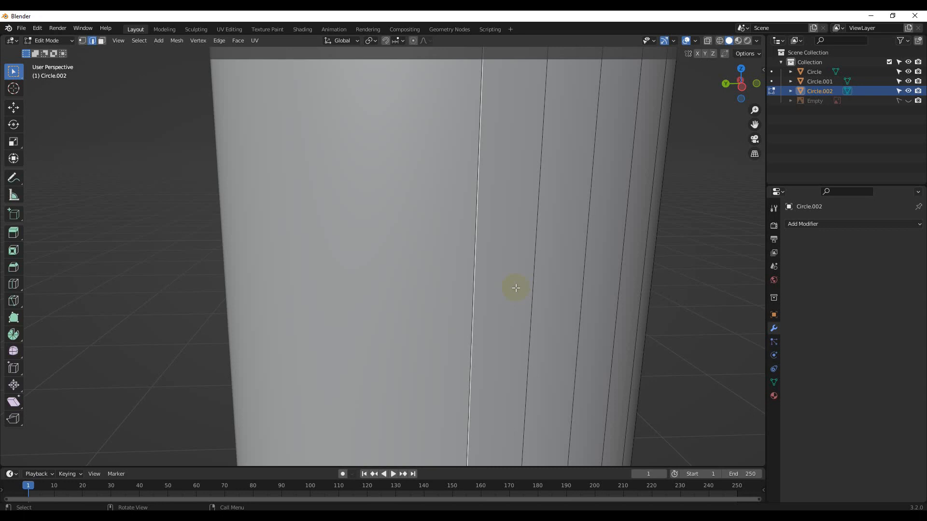
{"action": "middle_click_drag", "start_coordinate": [514, 289], "coordinate": [305, 323]}
{"action": "left_click", "coordinate": [300, 334], "text": "alt"}
{"action": "scroll", "coordinate": [383, 308], "scroll_direction": "down", "scroll_amount": 7}
{"action": "middle_click_drag", "start_coordinate": [382, 308], "coordinate": [229, 337]}
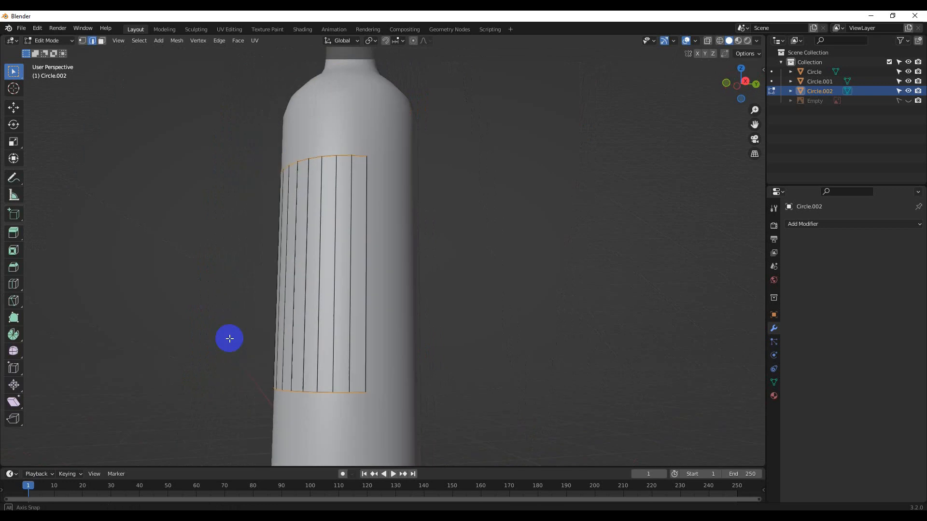
{"action": "left_click", "coordinate": [230, 337]}
{"action": "scroll", "coordinate": [383, 317], "scroll_direction": "up", "scroll_amount": 4}
{"action": "scroll", "coordinate": [358, 320], "scroll_direction": "up", "scroll_amount": 3}
{"action": "middle_click_drag", "start_coordinate": [383, 317], "coordinate": [403, 359]}
{"action": "scroll", "coordinate": [362, 316], "scroll_direction": "down", "scroll_amount": 4}
{"action": "scroll", "coordinate": [361, 273], "scroll_direction": "up", "scroll_amount": 6}
{"action": "middle_click_drag", "start_coordinate": [319, 180], "coordinate": [355, 248], "text": "shift"}
{"action": "key", "text": "ctrl+b"}
{"action": "left_click", "coordinate": [363, 241]}
{"action": "scroll", "coordinate": [360, 251], "scroll_direction": "down", "scroll_amount": 10}
{"action": "middle_click_drag", "start_coordinate": [346, 290], "coordinate": [512, 275]}
{"action": "key", "text": "Tab"}
Add a level 2 Subdivision modifier to the bottle body
{"action": "middle_click_drag", "start_coordinate": [433, 276], "coordinate": [453, 276]}
{"action": "scroll", "coordinate": [453, 276], "scroll_direction": "down", "scroll_amount": 4}
{"action": "left_click", "coordinate": [491, 250]}
{"action": "scroll", "coordinate": [454, 252], "scroll_direction": "up", "scroll_amount": 5}
{"action": "left_click", "coordinate": [448, 253]}
{"action": "scroll", "coordinate": [434, 236], "scroll_direction": "down", "scroll_amount": 4}
{"action": "left_click", "coordinate": [412, 196]}
{"action": "scroll", "coordinate": [404, 206], "scroll_direction": "down", "scroll_amount": 2}
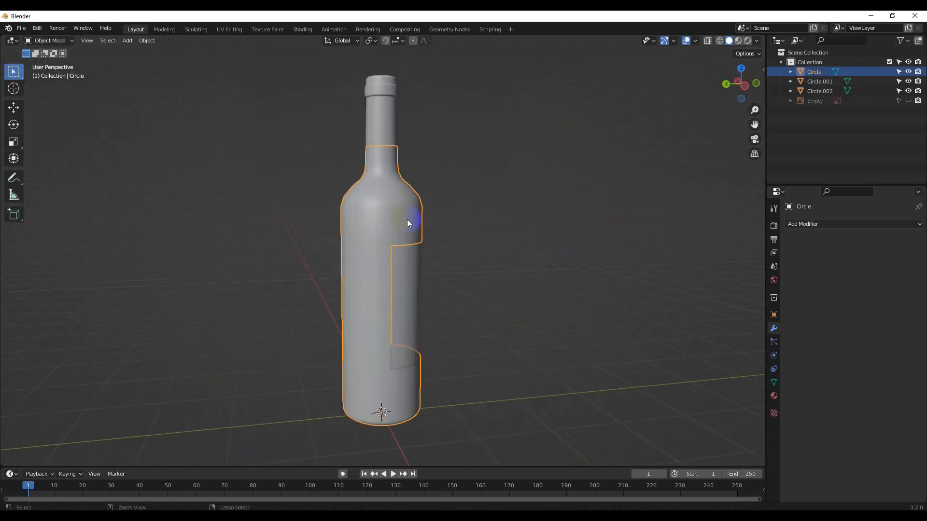
{"action": "key", "text": "ctrl+2"}
{"action": "scroll", "coordinate": [407, 219], "scroll_direction": "up", "scroll_amount": 8}
{"action": "scroll", "coordinate": [367, 253], "scroll_direction": "down", "scroll_amount": 6}
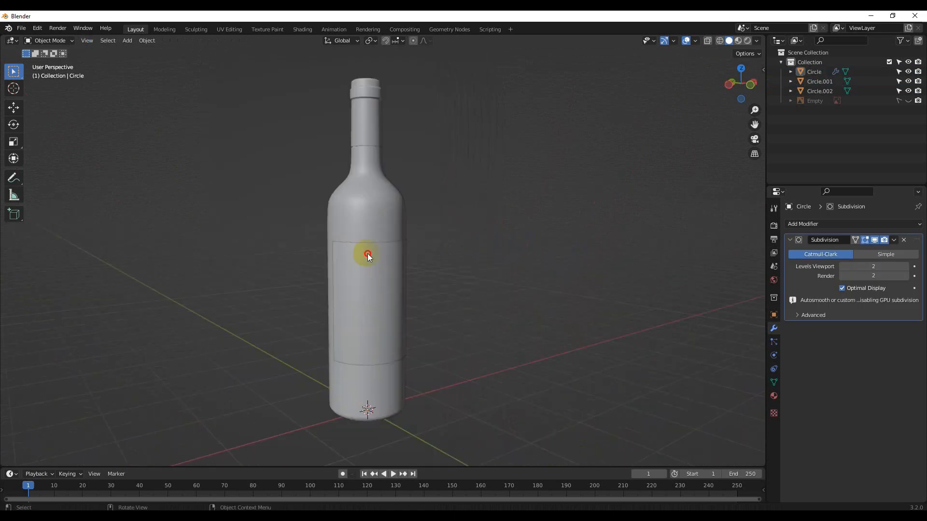
Try to add a level 2 Subdivision modifier to the label
{"action": "left_click", "coordinate": [367, 253]}
{"action": "scroll", "coordinate": [397, 278], "scroll_direction": "up", "scroll_amount": 6}
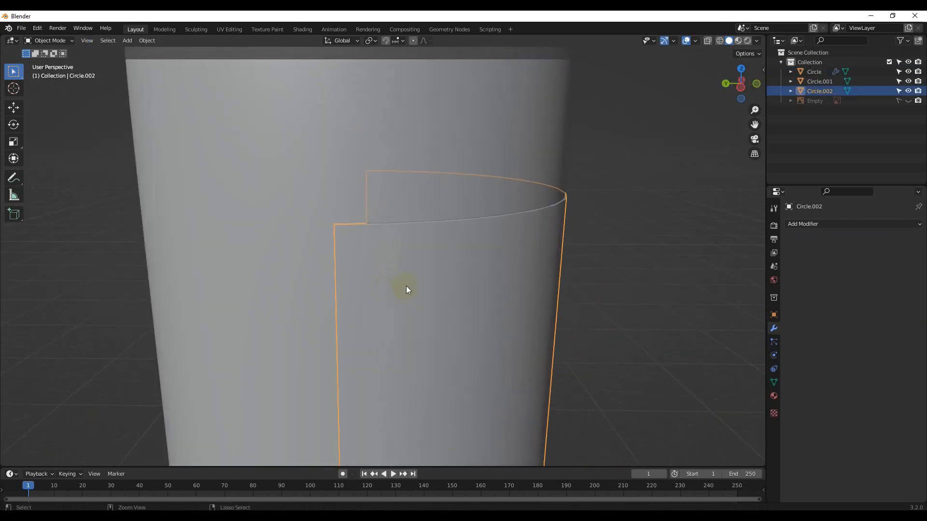
{"action": "key", "text": "ctrl+2"}
{"action": "key", "text": "ctrl+z"}
Add two horizontal loop cuts to the label in Edit Mode, one slid close to its upper edge and one to its lower edge
{"action": "scroll", "coordinate": [407, 280], "scroll_direction": "down", "scroll_amount": 5}
{"action": "middle_click_drag", "start_coordinate": [407, 276], "coordinate": [369, 275]}
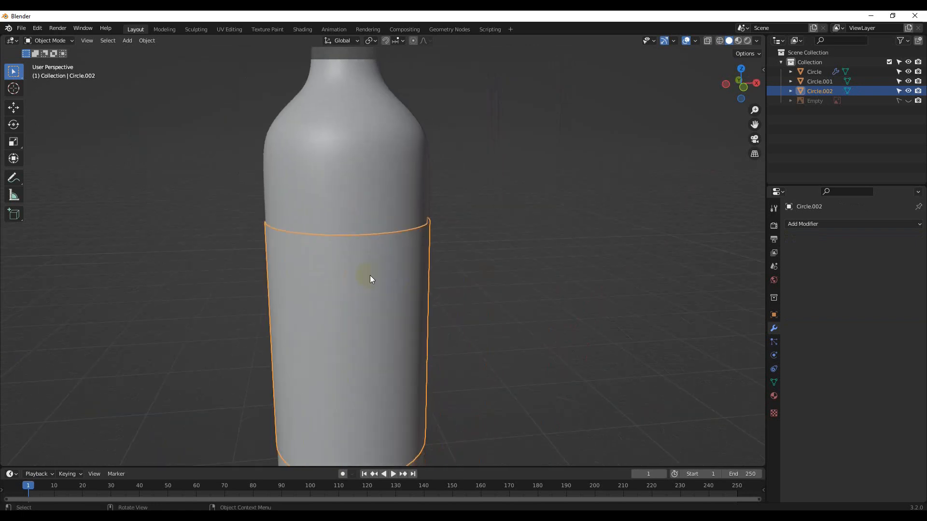
{"action": "key", "text": "KP_1"}
{"action": "key", "text": "Tab"}
{"action": "left_click_drag", "start_coordinate": [403, 293], "coordinate": [423, 145]}
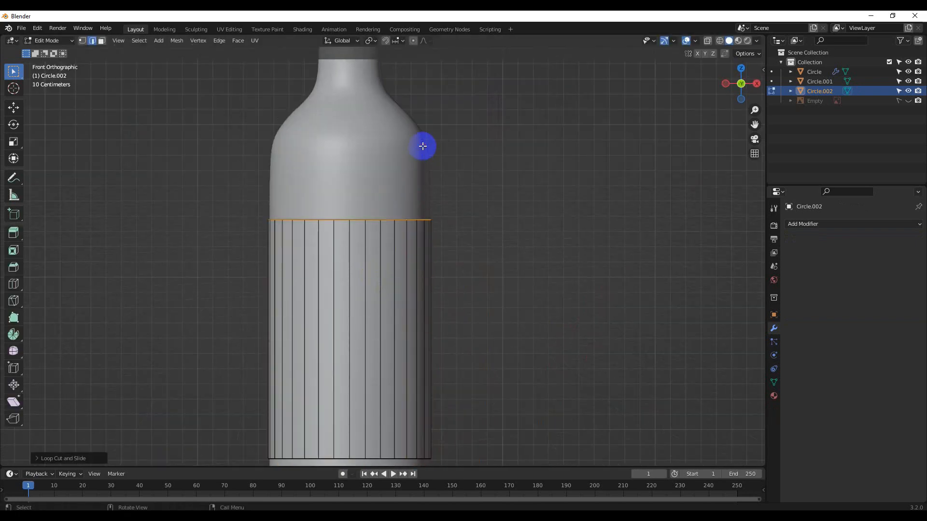
{"action": "key", "text": "ctrl+r"}
{"action": "left_click", "coordinate": [369, 297]}
{"action": "left_click", "coordinate": [375, 439]}
Add a second pair of horizontal loop cuts to the label, again slid close to its upper and lower edges
{"action": "key", "text": "ctrl+r"}
{"action": "left_click", "coordinate": [395, 357]}
{"action": "left_click", "coordinate": [393, 212]}
{"action": "key", "text": "ctrl+r"}
{"action": "left_click", "coordinate": [391, 292]}
{"action": "left_click", "coordinate": [389, 421]}
{"action": "middle_click_drag", "start_coordinate": [369, 362], "coordinate": [425, 370]}
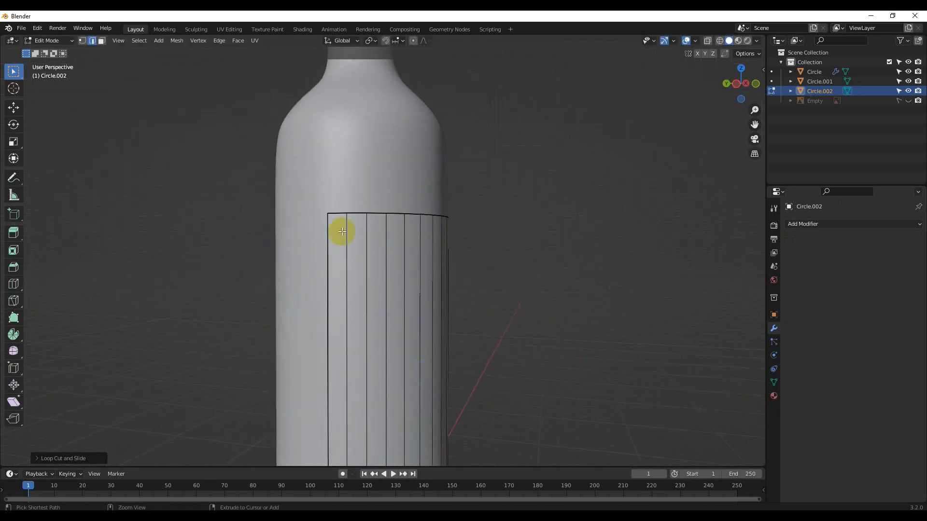
Finish the loop cuts on the label, leave Edit Mode and add a level 2 Subdivision modifier to it
{"action": "mouse_move", "coordinate": [253, 233]}
{"action": "middle_mouse_down"}
{"action": "mouse_move", "coordinate": [338, 253]}
{"action": "mouse_move", "coordinate": [384, 226]}
{"action": "middle_mouse_up"}
{"action": "right_click", "coordinate": [463, 224]}
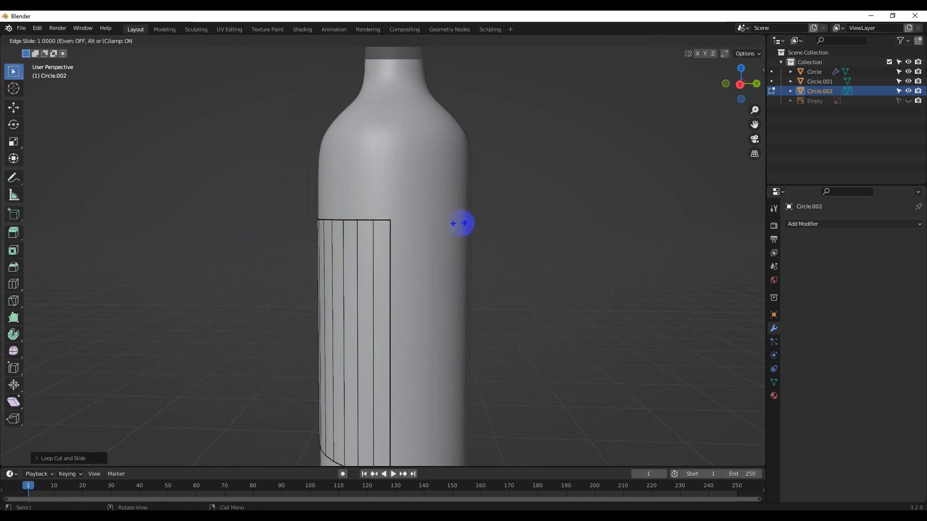
{"action": "mouse_move", "coordinate": [418, 306]}
{"action": "middle_mouse_down", "text": "ctrl"}
{"action": "mouse_move", "coordinate": [407, 283]}
{"action": "mouse_move", "coordinate": [391, 371]}
{"action": "mouse_move", "coordinate": [441, 345]}
{"action": "mouse_move", "coordinate": [488, 341]}
{"action": "mouse_move", "coordinate": [433, 283]}
{"action": "mouse_move", "coordinate": [369, 358]}
{"action": "mouse_move", "coordinate": [432, 342]}
{"action": "mouse_move", "coordinate": [396, 303]}
{"action": "mouse_move", "coordinate": [412, 325]}
{"action": "mouse_move", "coordinate": [416, 263]}
{"action": "mouse_move", "coordinate": [351, 265]}
{"action": "mouse_move", "coordinate": [364, 312]}
{"action": "middle_mouse_up", "text": "ctrl"}
{"action": "key", "text": "Tab"}
{"action": "key", "text": "ctrl+2"}
Add a level 2 Subdivision modifier to the neck cap and collapse the modifier's settings
{"action": "left_click", "coordinate": [452, 290]}
{"action": "left_click", "coordinate": [395, 288], "text": "ctrl"}
{"action": "key", "text": "ctrl+2"}
{"action": "scroll", "coordinate": [364, 312], "scroll_direction": "down", "scroll_amount": 6}
{"action": "left_click", "coordinate": [810, 243]}
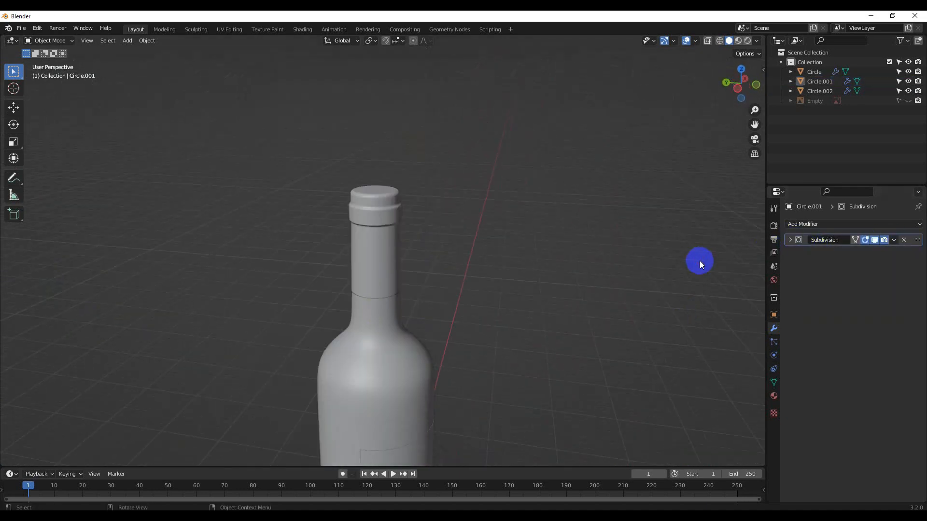
Add a plane mesh at the base of the bottle
{"action": "scroll", "coordinate": [462, 277], "scroll_direction": "down", "scroll_amount": 5}
{"action": "middle_click_drag", "start_coordinate": [462, 277], "coordinate": [378, 320]}
{"action": "scroll", "coordinate": [378, 321], "scroll_direction": "down", "scroll_amount": 3}
{"action": "scroll", "coordinate": [379, 325], "scroll_direction": "up", "scroll_amount": 8}
{"action": "key", "text": "KP_1"}
{"action": "scroll", "coordinate": [386, 332], "scroll_direction": "down", "scroll_amount": 5}
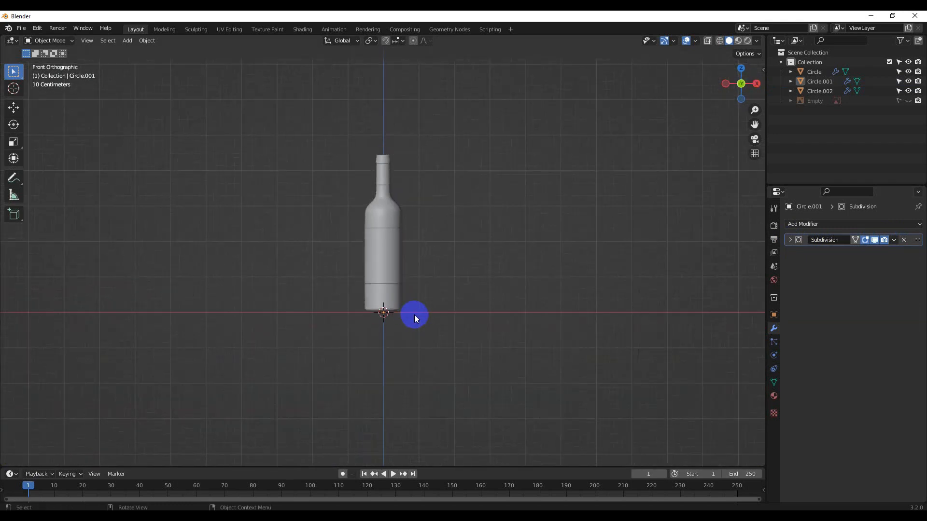
{"action": "key", "text": "shift+a"}
{"action": "mouse_move", "coordinate": [415, 312]}
{"action": "left_click", "coordinate": [472, 46]}
Scale the plane up uniformly until it forms a large floor around the bottle
{"action": "middle_click_drag", "start_coordinate": [445, 247], "coordinate": [465, 309]}
{"action": "key", "text": "s"}
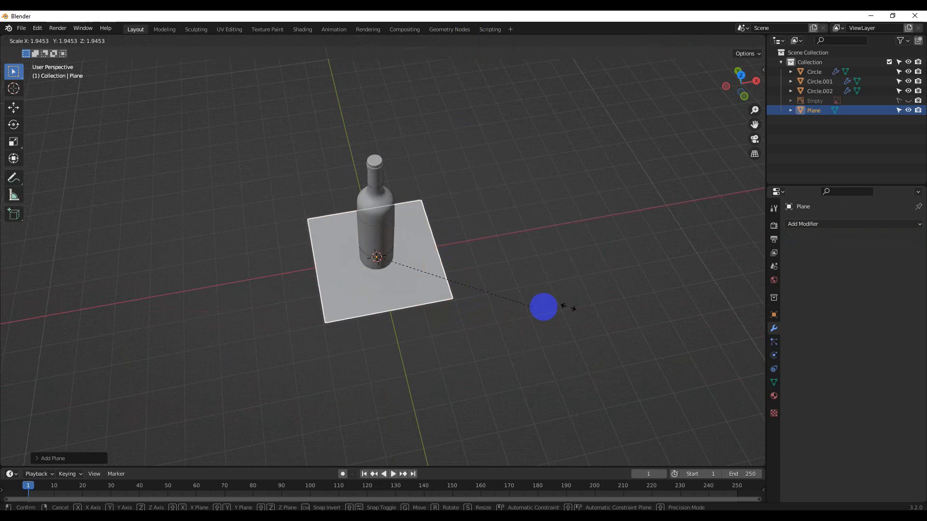
{"action": "left_click", "coordinate": [324, 355]}
{"action": "scroll", "coordinate": [326, 355], "scroll_direction": "down", "scroll_amount": 5}
{"action": "key", "text": "s"}
{"action": "left_click", "coordinate": [400, 357]}
{"action": "middle_click_drag", "start_coordinate": [401, 356], "coordinate": [693, 300]}
{"action": "scroll", "coordinate": [476, 306], "scroll_direction": "up", "scroll_amount": 3}
{"action": "key", "text": "s"}
{"action": "left_click", "coordinate": [613, 339]}
{"action": "scroll", "coordinate": [482, 317], "scroll_direction": "down", "scroll_amount": 6}
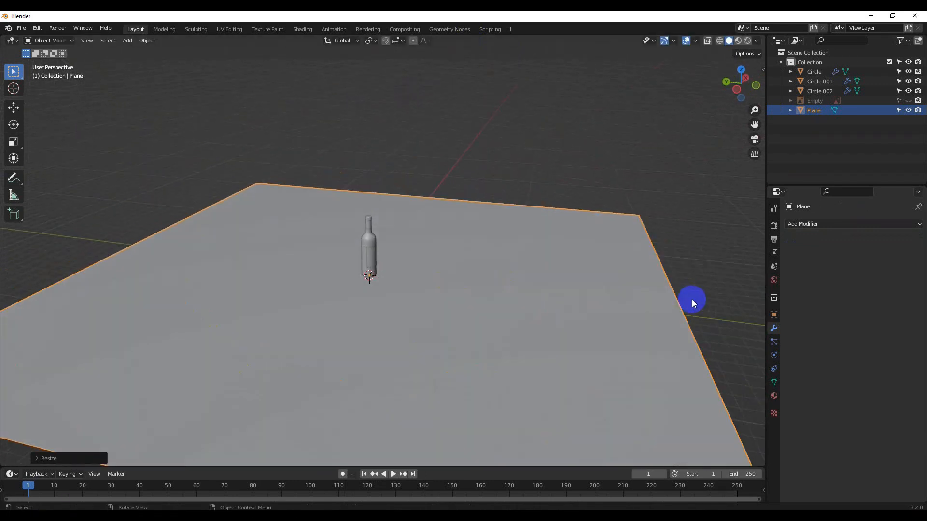
Add a second plane at the bottle's base, scale it up and stretch it along the Y axis
{"action": "key", "text": "shift+a"}
{"action": "mouse_move", "coordinate": [377, 248]}
{"action": "left_click", "coordinate": [414, 249]}
{"action": "key", "text": "s"}
{"action": "left_click", "coordinate": [478, 275]}
{"action": "key", "text": "s"}
{"action": "key", "text": "y"}
{"action": "left_click", "coordinate": [596, 299]}
Rotate the stretched plane 90 degrees about X and move it well away from the bottle toward negative Y
{"action": "middle_click_drag", "start_coordinate": [502, 280], "coordinate": [516, 265]}
{"action": "type", "text": "rx90"}
{"action": "key", "text": "Return"}
{"action": "key", "text": "KP_3"}
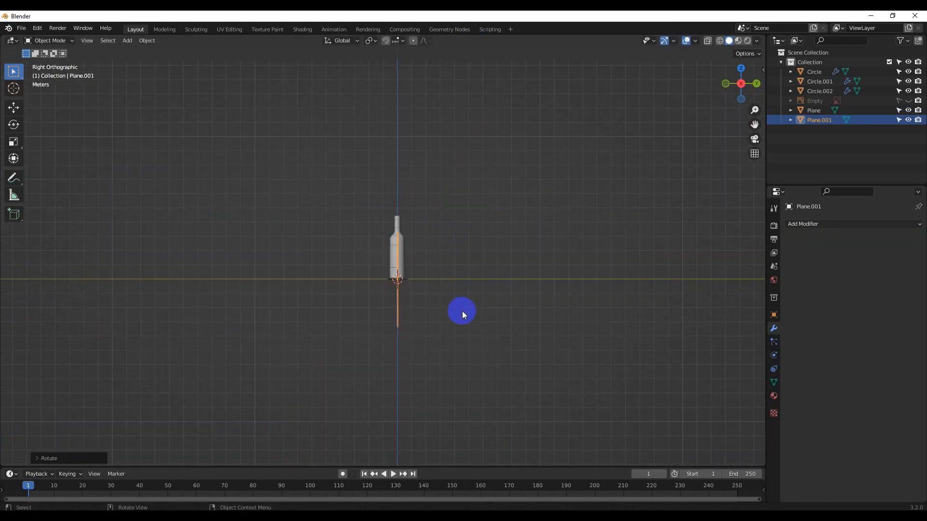
{"action": "key", "text": "g"}
{"action": "left_click", "coordinate": [247, 262]}
{"action": "middle_click_drag", "start_coordinate": [248, 262], "coordinate": [541, 334]}
{"action": "key", "text": "KP_3"}
{"action": "key", "text": "g"}
{"action": "left_click", "coordinate": [391, 311]}
{"action": "scroll", "coordinate": [460, 337], "scroll_direction": "up", "scroll_amount": 3}
{"action": "scroll", "coordinate": [460, 337], "scroll_direction": "down", "scroll_amount": 3}
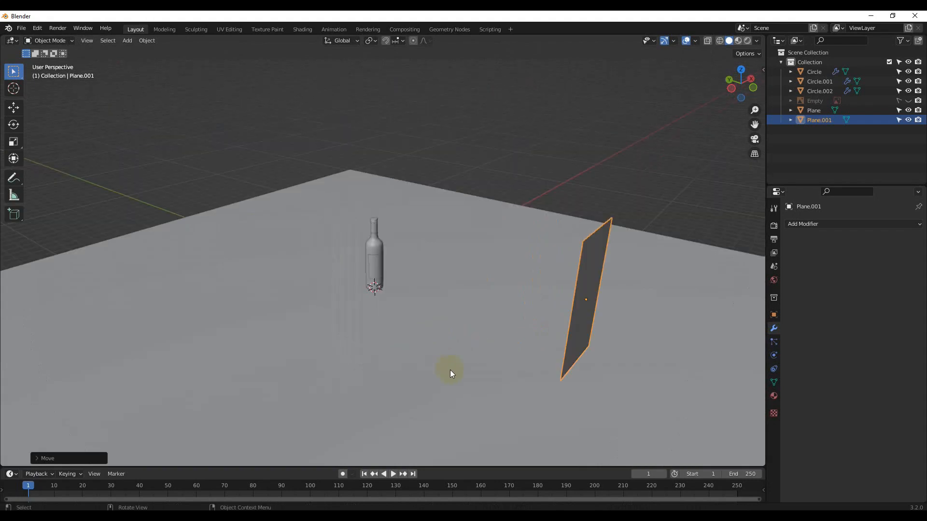
Give the upright plane a new material with white emission and an emission strength of about 12
{"action": "left_click", "coordinate": [774, 397]}
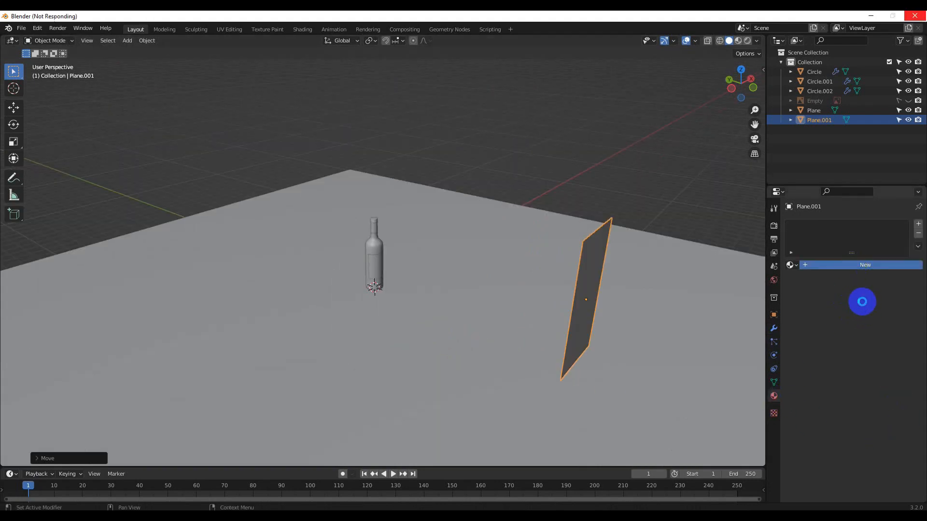
{"action": "scroll", "coordinate": [896, 368], "scroll_direction": "down", "scroll_amount": 10}
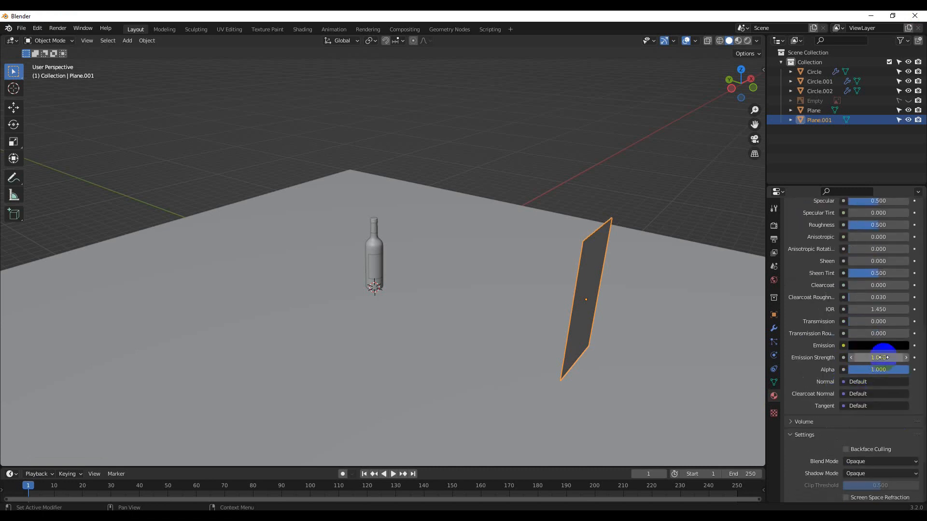
{"action": "left_click", "coordinate": [879, 347]}
{"action": "left_click_drag", "start_coordinate": [877, 357], "coordinate": [902, 357]}
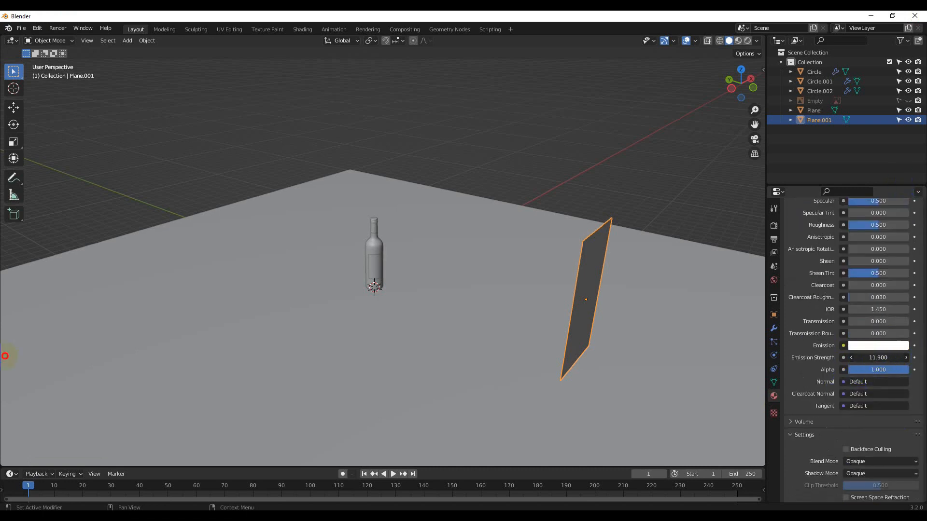
Add a third plane mesh at the bottle's base
{"action": "scroll", "coordinate": [375, 273], "scroll_direction": "up", "scroll_amount": 5}
{"action": "middle_click_drag", "start_coordinate": [376, 275], "coordinate": [415, 293]}
{"action": "scroll", "coordinate": [386, 270], "scroll_direction": "down", "scroll_amount": 4}
{"action": "scroll", "coordinate": [416, 293], "scroll_direction": "down", "scroll_amount": 3}
{"action": "left_click", "coordinate": [420, 294]}
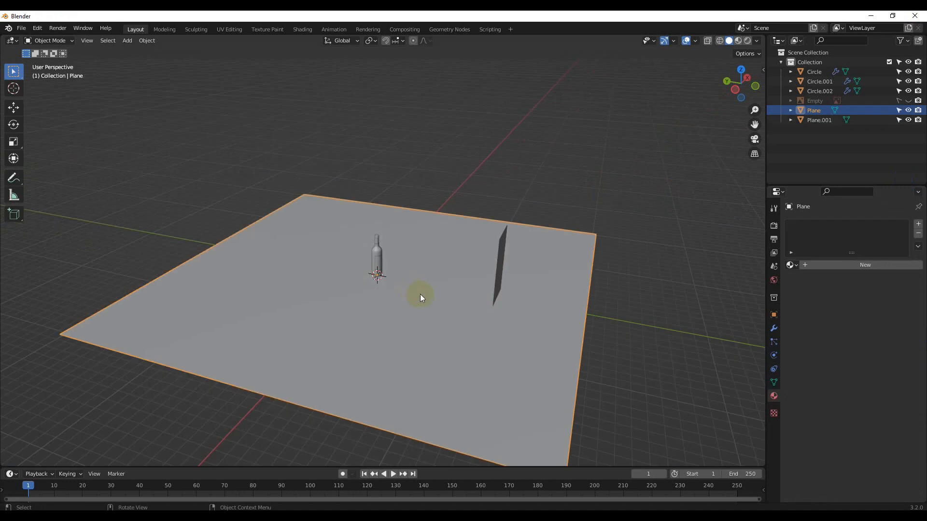
{"action": "key", "text": "shift+a"}
{"action": "mouse_move", "coordinate": [413, 260]}
{"action": "left_click", "coordinate": [446, 259]}
Scale up the third plane and raise it along Z high above the bottle
{"action": "scroll", "coordinate": [416, 264], "scroll_direction": "down", "scroll_amount": 3}
{"action": "key", "text": "s"}
{"action": "left_click", "coordinate": [430, 303]}
{"action": "key", "text": "g"}
{"action": "key", "text": "z"}
{"action": "left_click", "coordinate": [416, 244]}
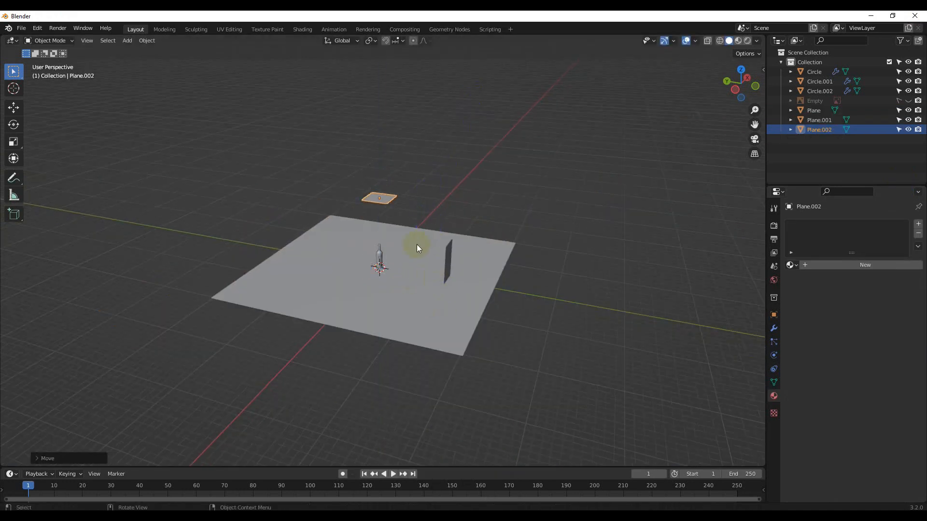
Assign the existing emissive material, Material.001, to the overhead plane and deselect it
{"action": "scroll", "coordinate": [547, 287], "scroll_direction": "up", "scroll_amount": 3}
{"action": "left_click", "coordinate": [790, 265]}
{"action": "left_click", "coordinate": [801, 289]}
{"action": "left_click", "coordinate": [465, 180]}
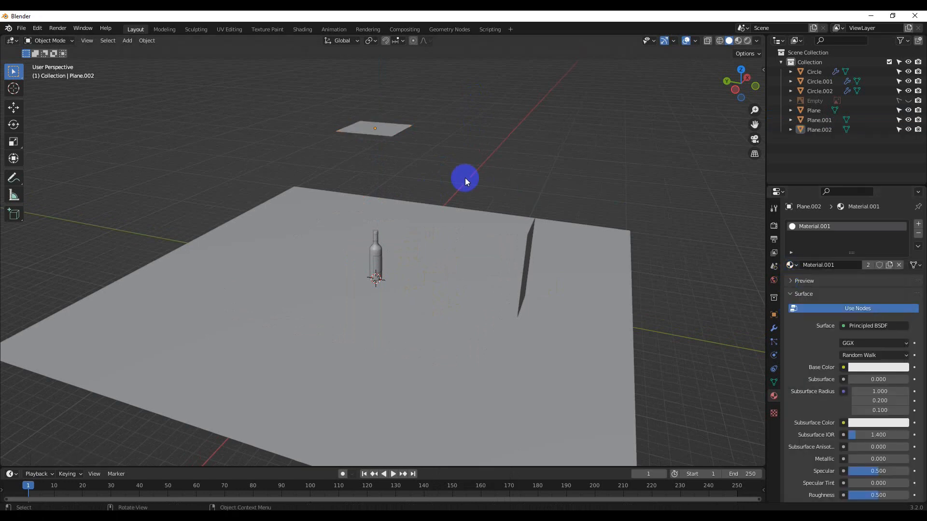
Set the render engine to Cycles and switch the viewport to rendered shading
{"action": "left_click", "coordinate": [771, 223]}
{"action": "left_click", "coordinate": [874, 224]}
{"action": "left_click", "coordinate": [869, 252]}
{"action": "left_click", "coordinate": [439, 162]}
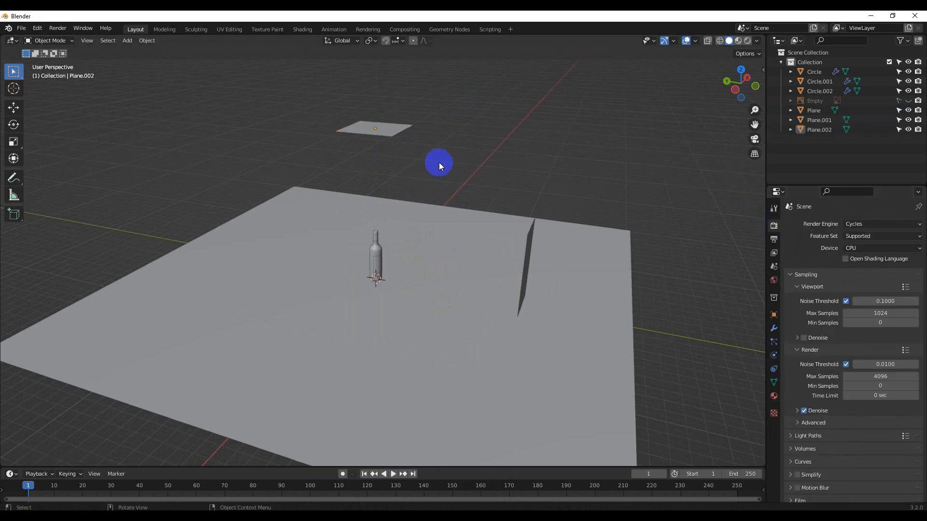
{"action": "scroll", "coordinate": [388, 225], "scroll_direction": "up", "scroll_amount": 5}
{"action": "scroll", "coordinate": [388, 223], "scroll_direction": "up", "scroll_amount": 2}
{"action": "left_click", "coordinate": [747, 40]}
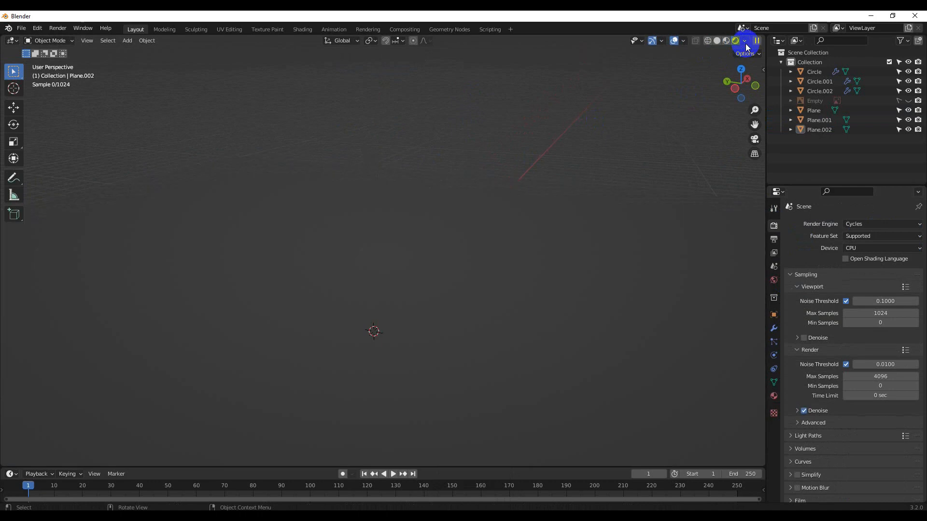
{"action": "left_click", "coordinate": [444, 141]}
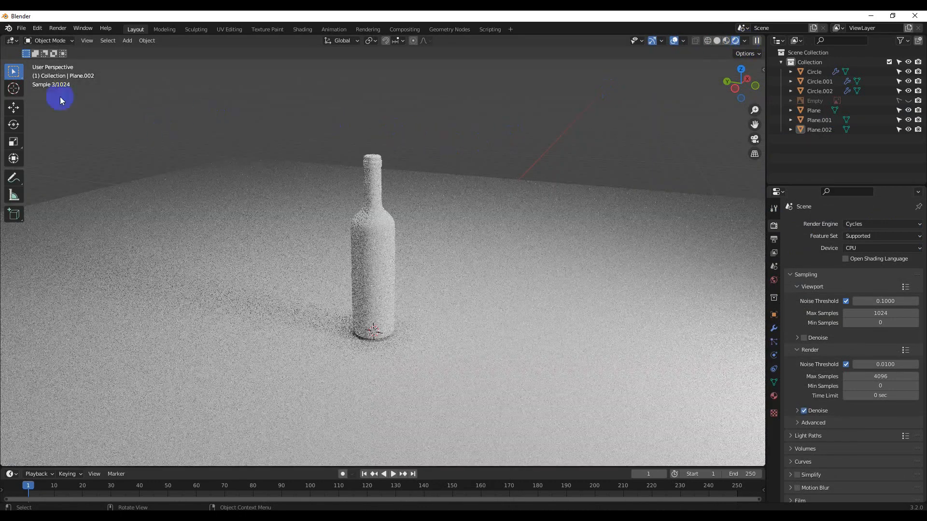
Split the viewport into two side-by-side areas, turn one into a Shader Editor and shrink its sidebar
{"action": "left_click_drag", "start_coordinate": [4, 39], "coordinate": [415, 61]}
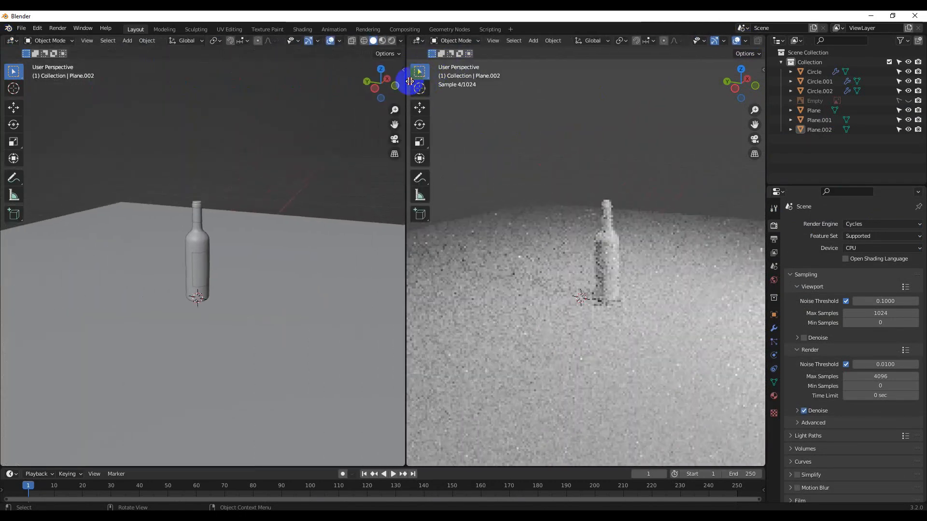
{"action": "scroll", "coordinate": [609, 245], "scroll_direction": "up", "scroll_amount": 4}
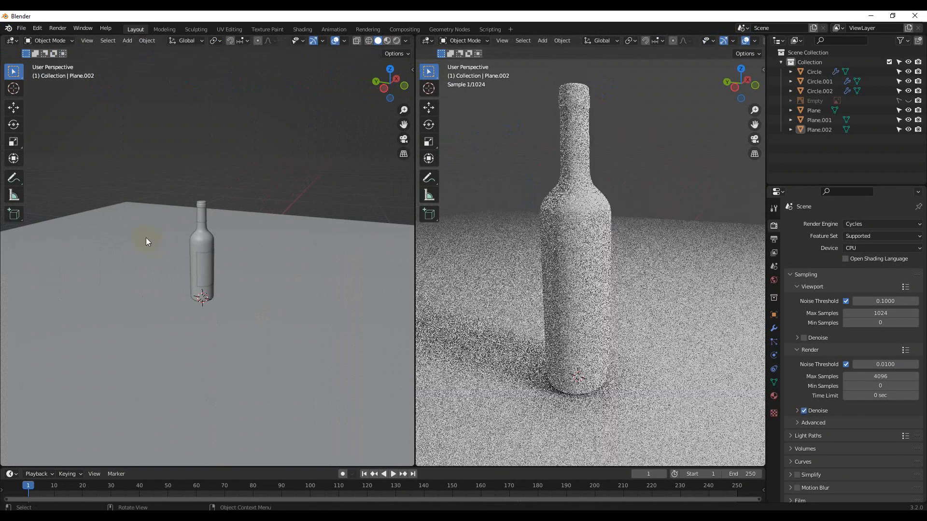
{"action": "left_click", "coordinate": [11, 40]}
{"action": "left_click", "coordinate": [48, 130]}
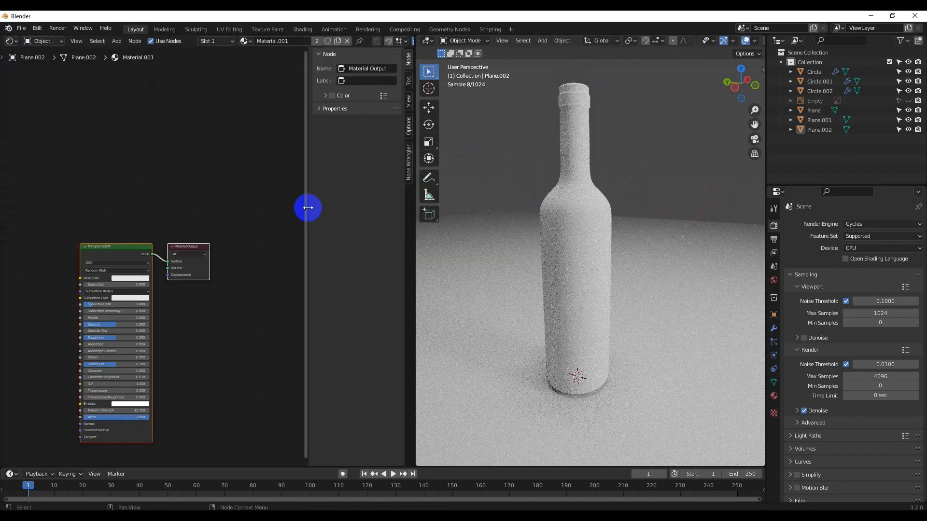
{"action": "left_click_drag", "start_coordinate": [308, 208], "coordinate": [380, 227]}
{"action": "scroll", "coordinate": [248, 213], "scroll_direction": "up", "scroll_amount": 2}
Give the bottle body a new glass material with Transmission 1.000 and Roughness 0.000
{"action": "left_click", "coordinate": [563, 214]}
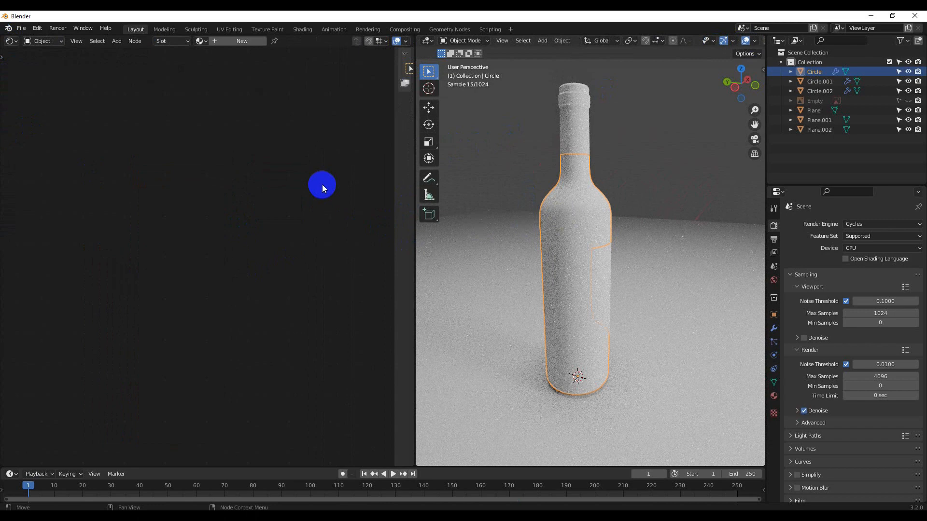
{"action": "left_click", "coordinate": [242, 41]}
{"action": "key", "text": "Home"}
{"action": "left_click_drag", "start_coordinate": [179, 348], "coordinate": [292, 348]}
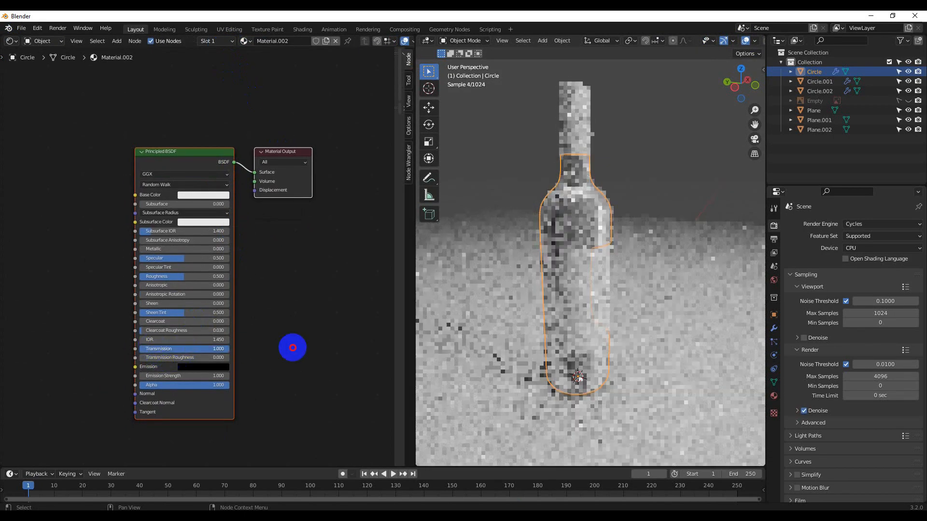
{"action": "scroll", "coordinate": [230, 311], "scroll_direction": "up", "scroll_amount": 2}
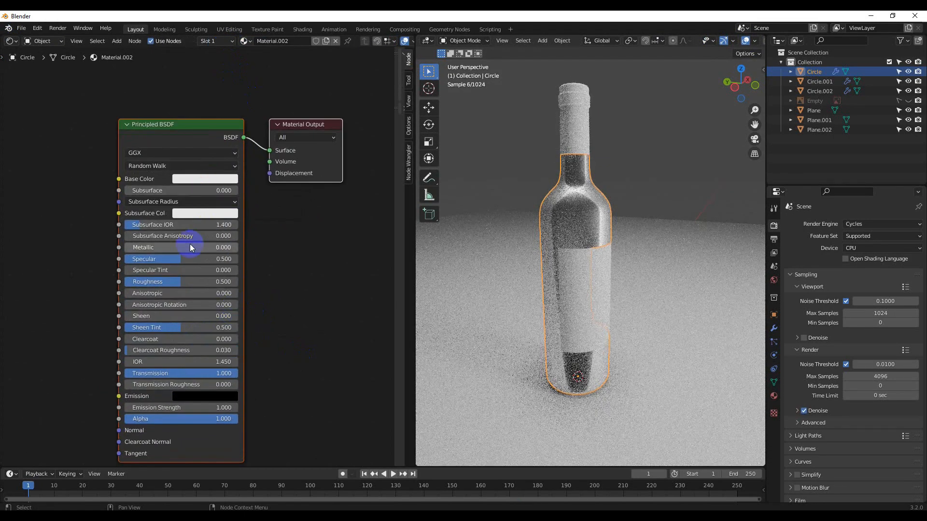
{"action": "left_click_drag", "start_coordinate": [172, 287], "coordinate": [99, 276]}
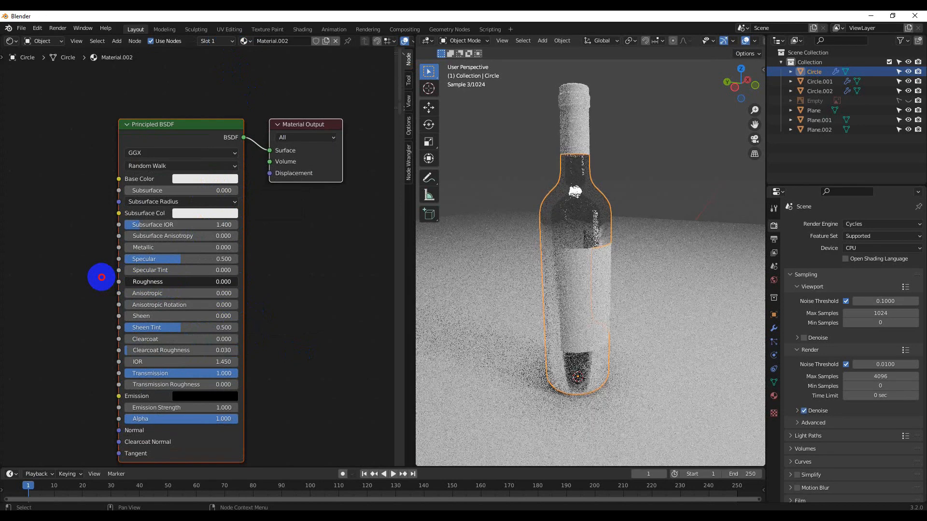
Set the bottle material's base color to a dark, muted reddish brown
{"action": "left_click", "coordinate": [194, 179]}
{"action": "left_click_drag", "start_coordinate": [216, 249], "coordinate": [263, 238]}
{"action": "middle_click_drag", "start_coordinate": [694, 305], "coordinate": [615, 230]}
Add a Solidify modifier with 0.003 m thickness to the bottle body and apply it
{"action": "left_click", "coordinate": [774, 329]}
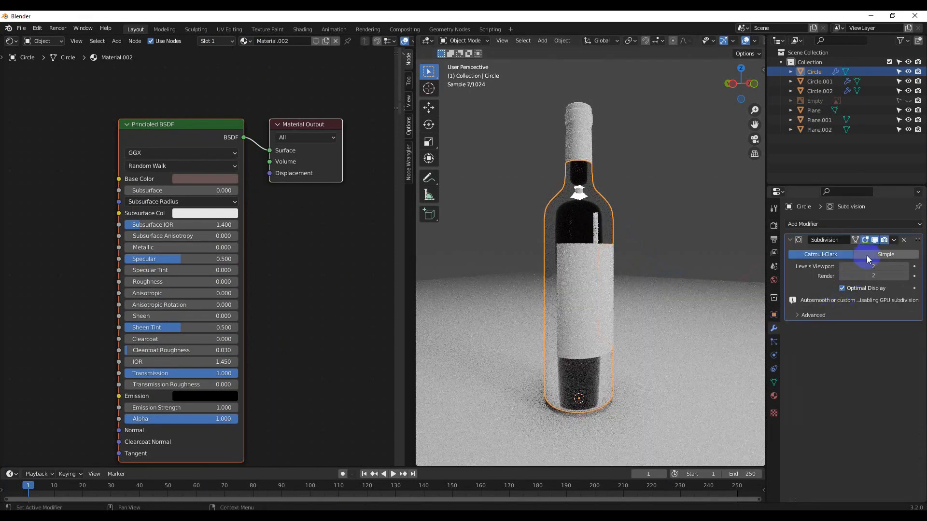
{"action": "left_click", "coordinate": [810, 225]}
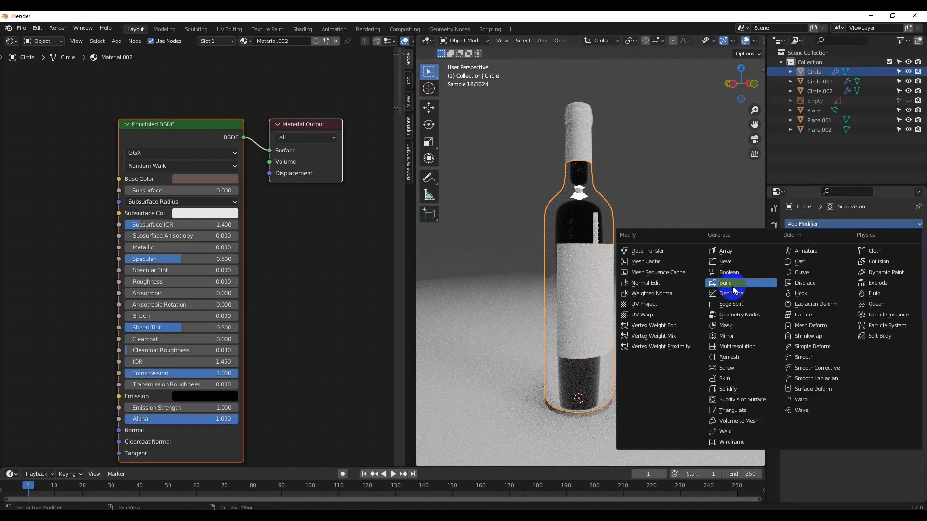
{"action": "left_click", "coordinate": [727, 389]}
{"action": "scroll", "coordinate": [666, 174], "scroll_direction": "up", "scroll_amount": 5}
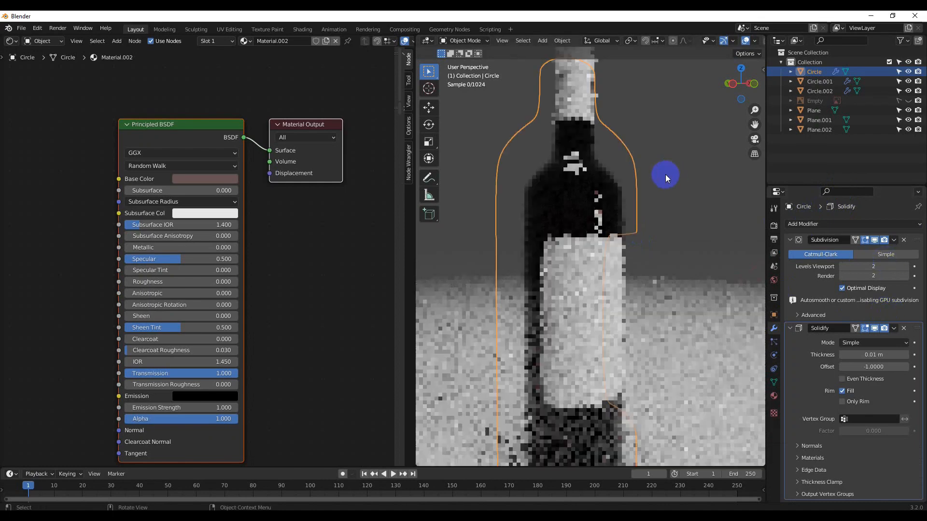
{"action": "mouse_move", "coordinate": [877, 355]}
{"action": "left_mouse_down"}
{"action": "mouse_move", "coordinate": [863, 356]}
{"action": "mouse_move", "coordinate": [874, 356]}
{"action": "left_mouse_up"}
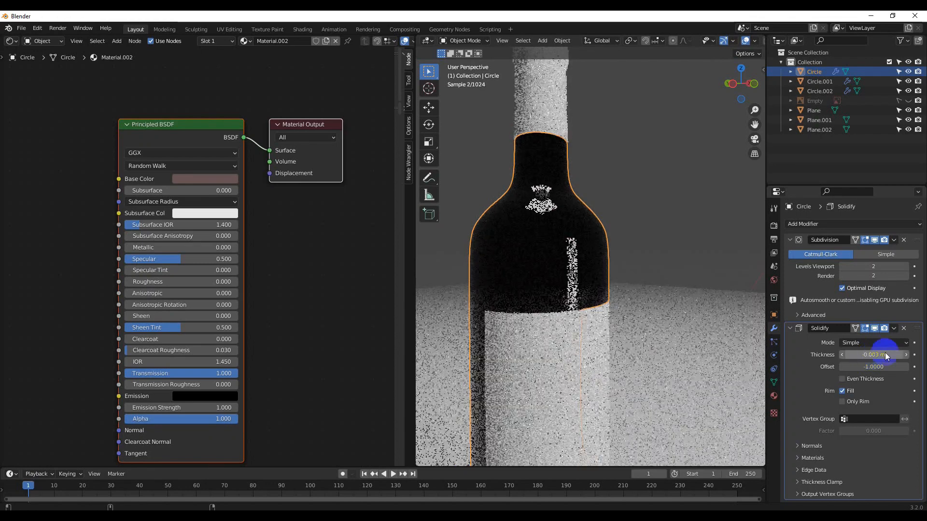
{"action": "left_click", "coordinate": [894, 328]}
{"action": "key", "text": "ctrl+a"}
Change the bottle material's base color to a lighter, more saturated pinkish red
{"action": "scroll", "coordinate": [585, 254], "scroll_direction": "down", "scroll_amount": 4}
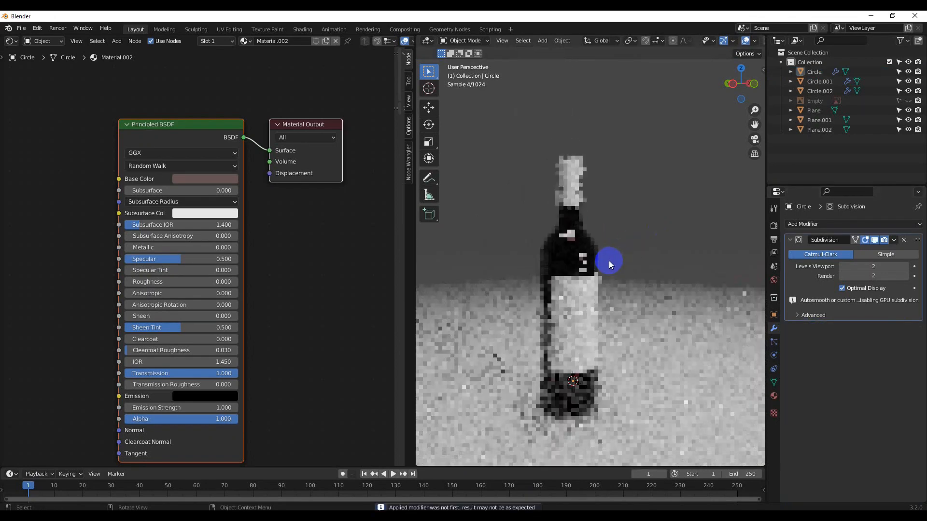
{"action": "left_click", "coordinate": [192, 183]}
{"action": "mouse_move", "coordinate": [260, 232]}
{"action": "left_mouse_down"}
{"action": "mouse_move", "coordinate": [260, 207]}
{"action": "mouse_move", "coordinate": [261, 220]}
{"action": "mouse_move", "coordinate": [216, 239]}
{"action": "left_mouse_up"}
Give the label its own new material and set the base color to pure white with Value 1.000
{"action": "mouse_move", "coordinate": [538, 243]}
{"action": "middle_mouse_down"}
{"action": "mouse_move", "coordinate": [553, 259]}
{"action": "mouse_move", "coordinate": [555, 247]}
{"action": "middle_mouse_up"}
{"action": "left_click", "coordinate": [580, 264]}
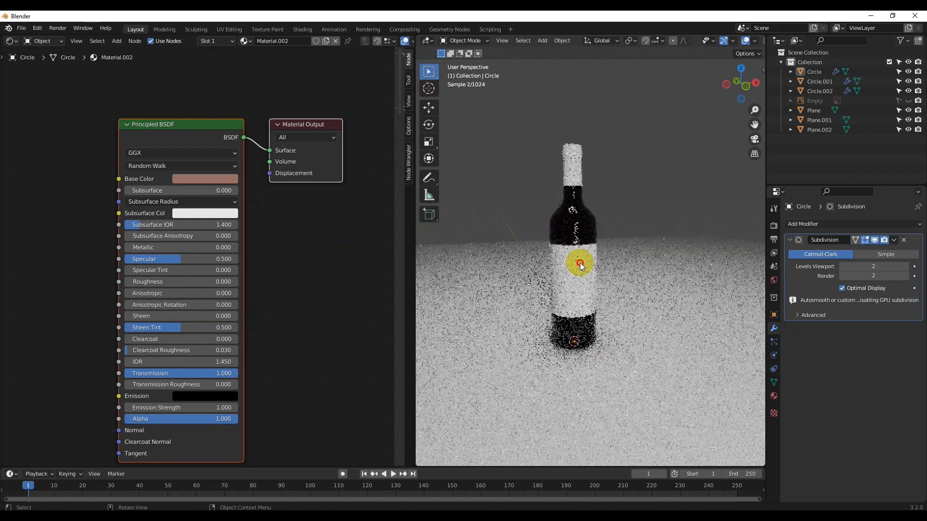
{"action": "left_click", "coordinate": [203, 186]}
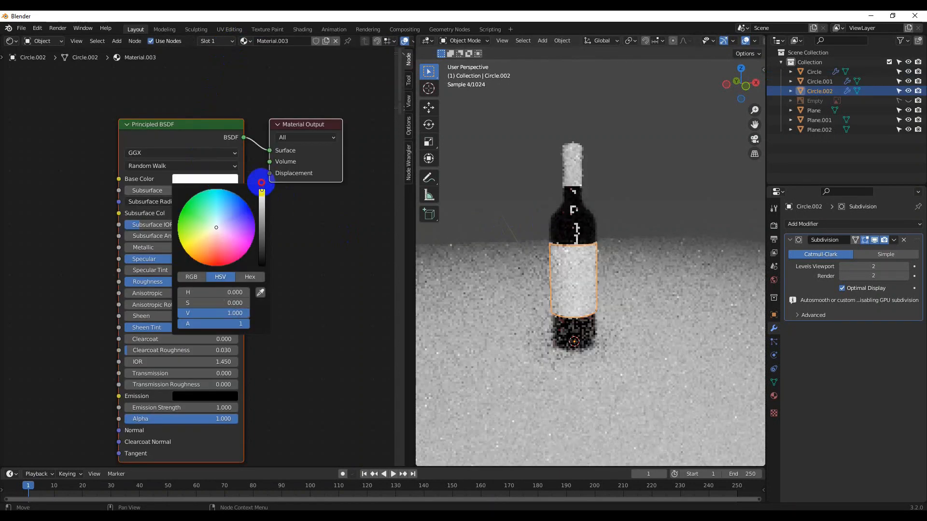
Create a new Principled BSDF material for the neck cap
{"action": "left_click", "coordinate": [571, 164]}
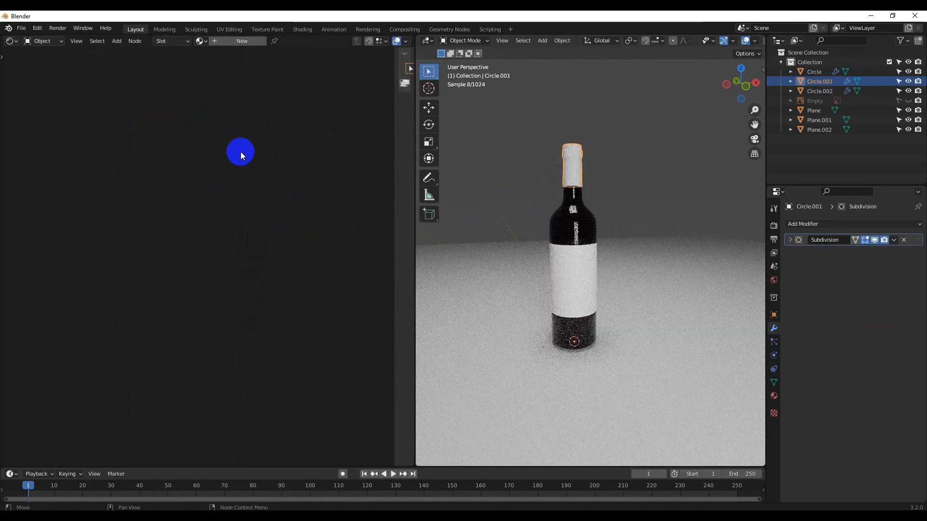
{"action": "left_click", "coordinate": [241, 41]}
{"action": "scroll", "coordinate": [577, 202], "scroll_direction": "up", "scroll_amount": 3}
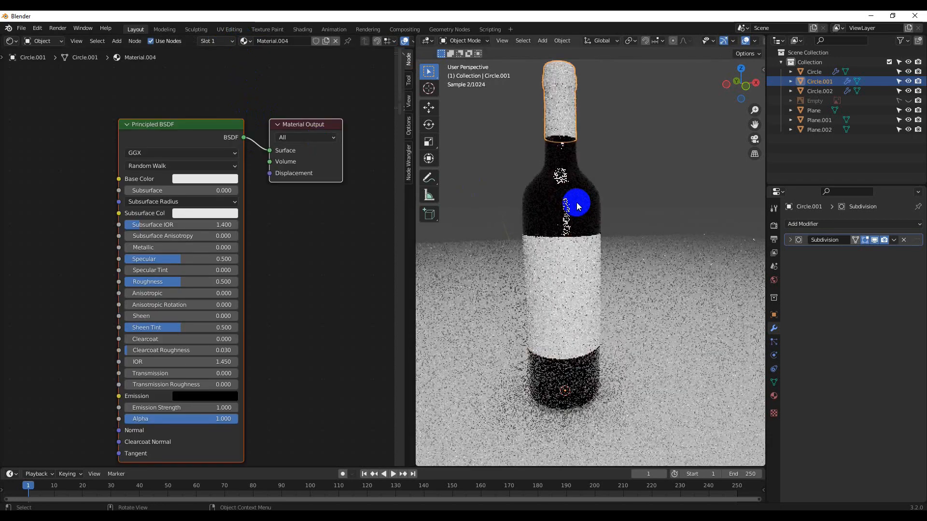
{"action": "scroll", "coordinate": [576, 203], "scroll_direction": "up", "scroll_amount": 1}
{"action": "middle_click_drag", "start_coordinate": [576, 202], "coordinate": [582, 321], "text": "shift"}
{"action": "scroll", "coordinate": [578, 321], "scroll_direction": "up", "scroll_amount": 2}
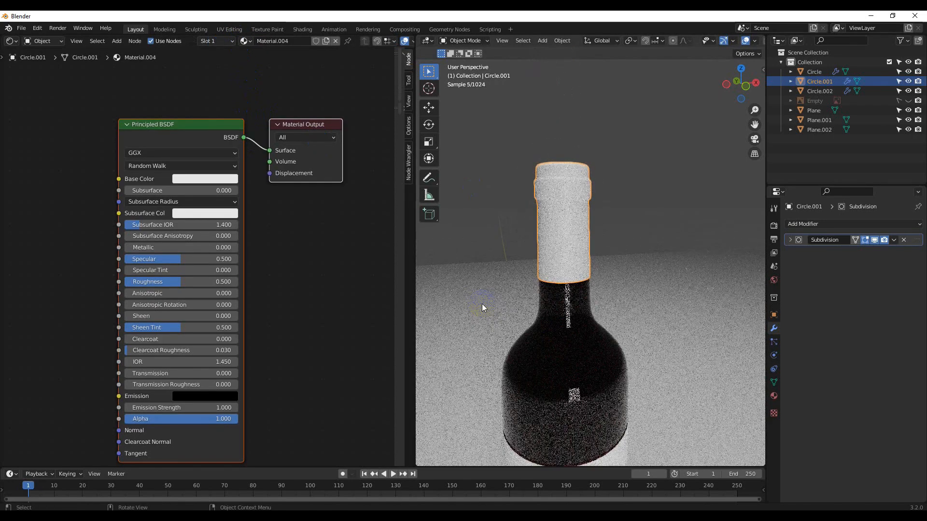
{"action": "left_click", "coordinate": [219, 179]}
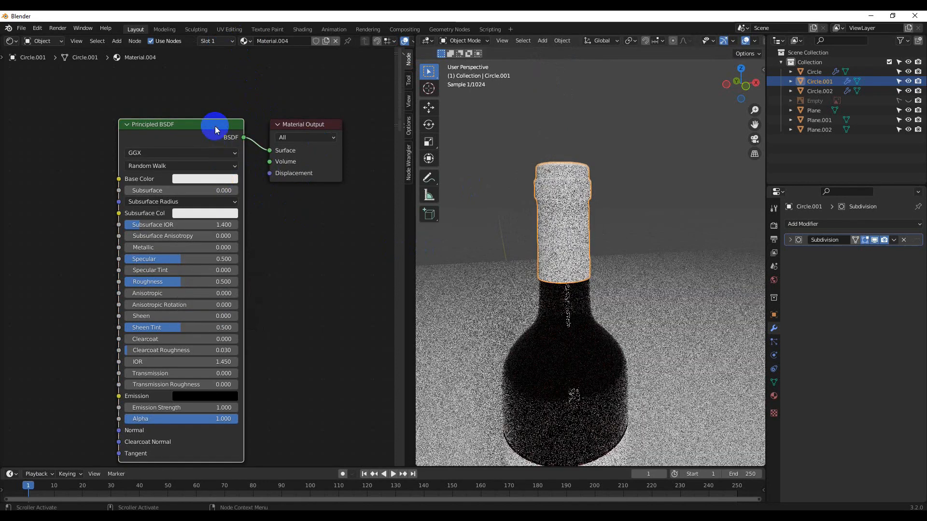
{"action": "scroll", "coordinate": [235, 193], "scroll_direction": "down", "scroll_amount": 3}
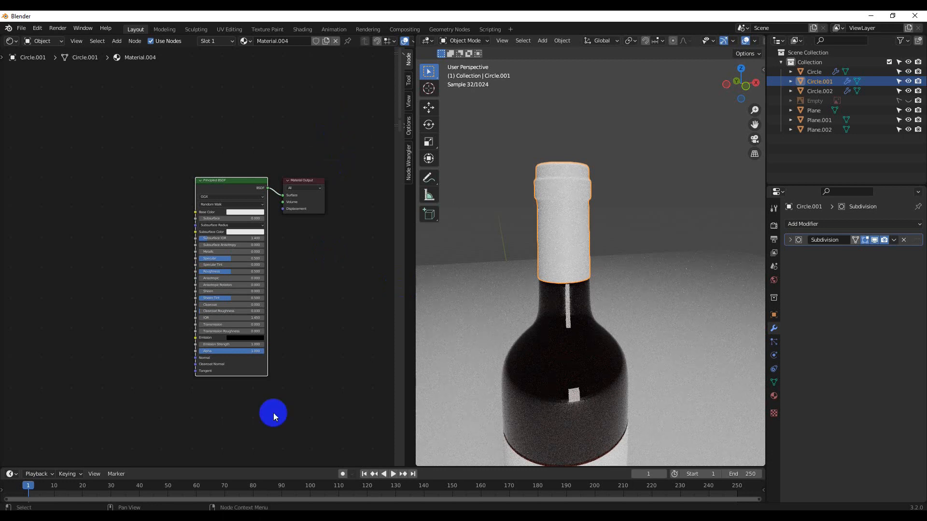
Add a ColorRamp node to the neck cap material and place it before the Principled BSDF node
{"action": "middle_click_drag", "start_coordinate": [259, 313], "coordinate": [274, 320]}
{"action": "key", "text": "shift+a"}
{"action": "left_click", "coordinate": [164, 255]}
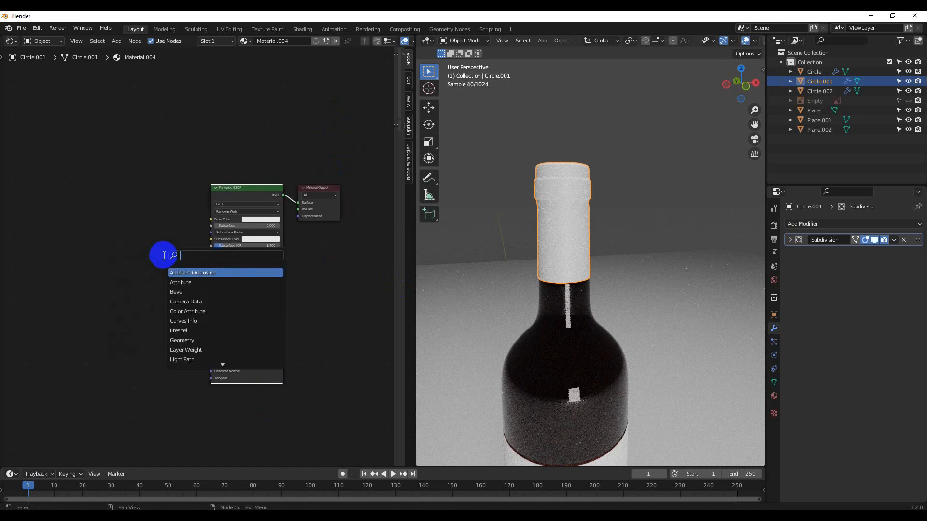
{"action": "type", "text": "color"}
{"action": "key", "text": "Return"}
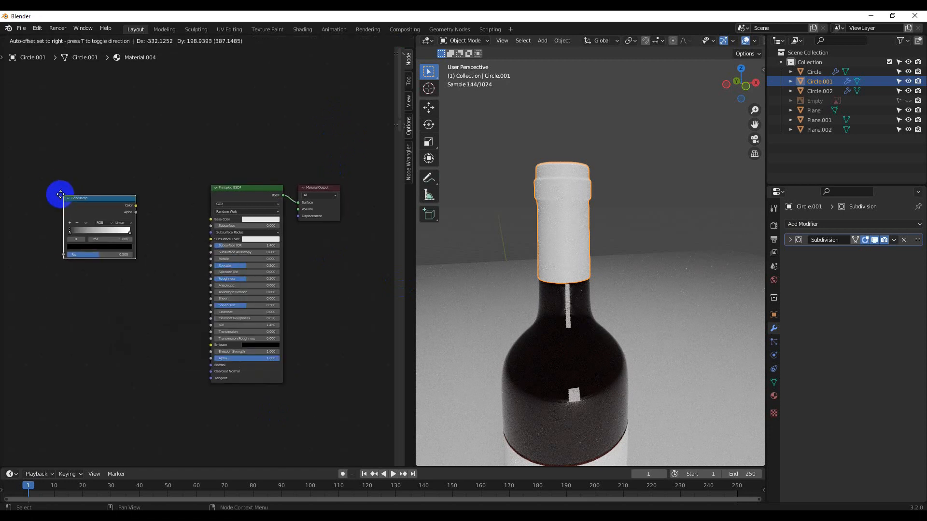
{"action": "middle_click_drag", "start_coordinate": [61, 237], "coordinate": [197, 261]}
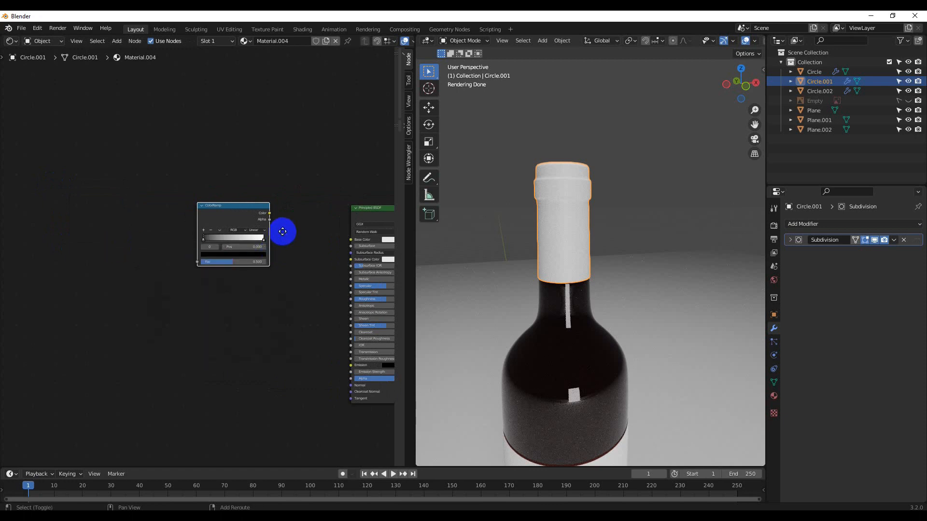
{"action": "middle_click_drag", "start_coordinate": [282, 231], "coordinate": [220, 232]}
{"action": "scroll", "coordinate": [212, 226], "scroll_direction": "up", "scroll_amount": 2}
{"action": "left_click_drag", "start_coordinate": [194, 205], "coordinate": [169, 213]}
{"action": "key", "text": "shift+a"}
{"action": "type", "text": "glos"}
{"action": "key", "text": "Return"}
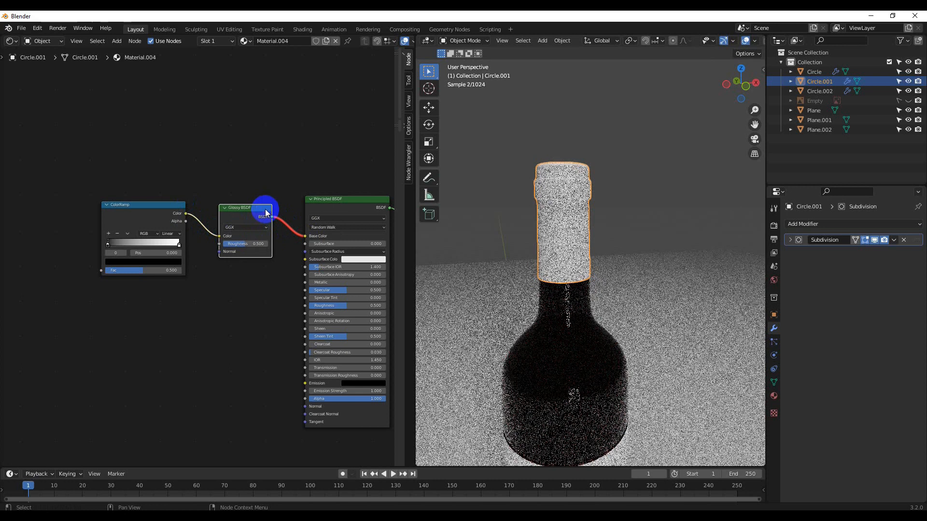
{"action": "key", "text": "x"}
Connect the ColorRamp's Color output to the Principled BSDF's Base Color and Metallic inputs, and lower Roughness to 0.395
{"action": "left_click_drag", "start_coordinate": [187, 214], "coordinate": [311, 245]}
{"action": "left_click_drag", "start_coordinate": [209, 205], "coordinate": [246, 203]}
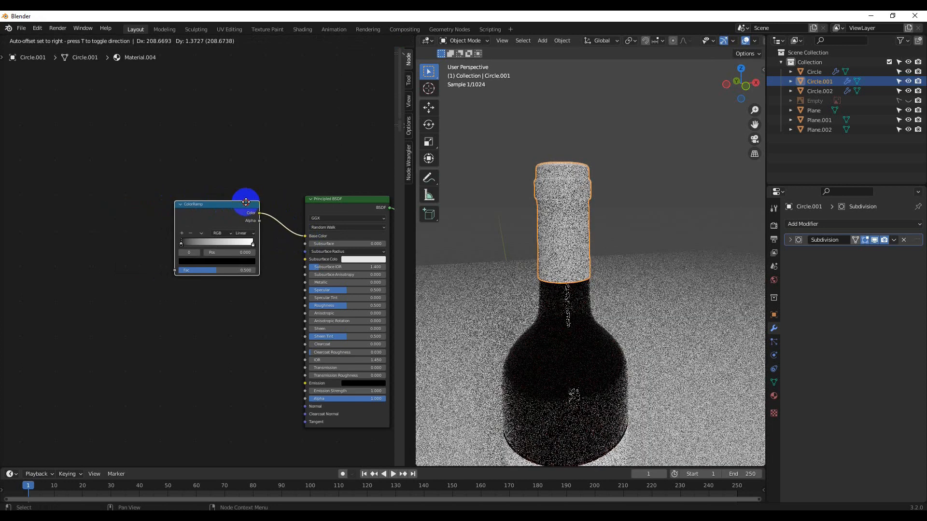
{"action": "scroll", "coordinate": [264, 236], "scroll_direction": "up", "scroll_amount": 3}
{"action": "middle_click_drag", "start_coordinate": [373, 313], "coordinate": [297, 236]}
{"action": "mouse_move", "coordinate": [332, 322]}
{"action": "left_mouse_down"}
{"action": "mouse_move", "coordinate": [313, 323]}
{"action": "mouse_move", "coordinate": [327, 324]}
{"action": "left_mouse_up"}
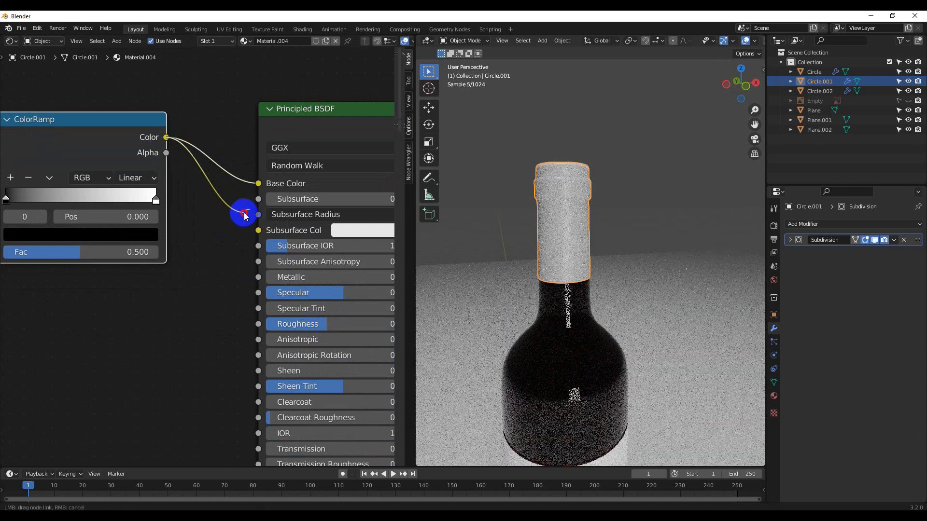
{"action": "left_click_drag", "start_coordinate": [269, 268], "coordinate": [259, 277]}
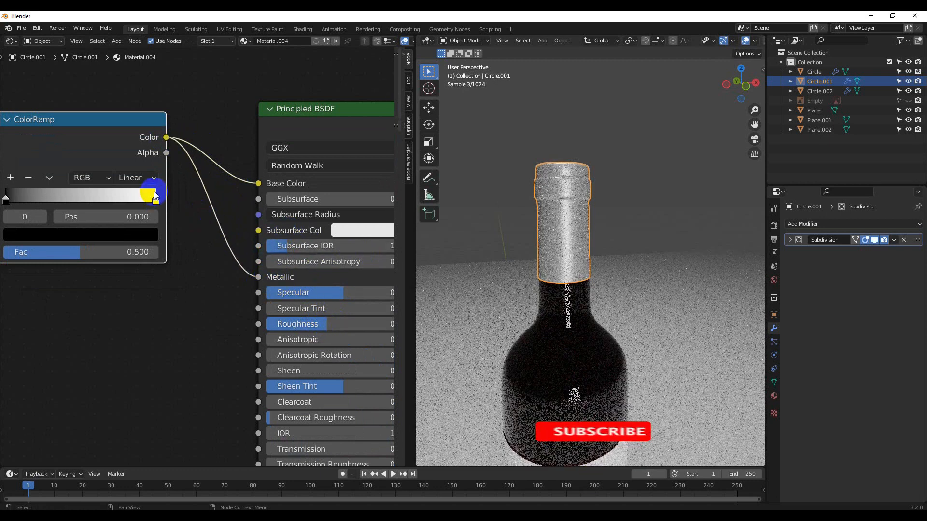
Change the ColorRamp's black stop at position 0.000 to a golden brown
{"action": "left_click", "coordinate": [50, 237]}
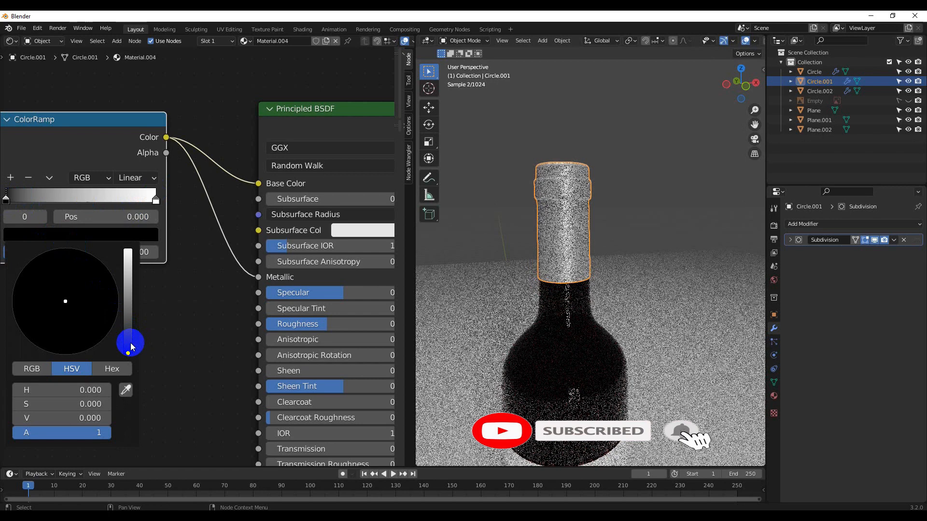
{"action": "left_click", "coordinate": [128, 341]}
{"action": "left_click_drag", "start_coordinate": [135, 340], "coordinate": [117, 305]}
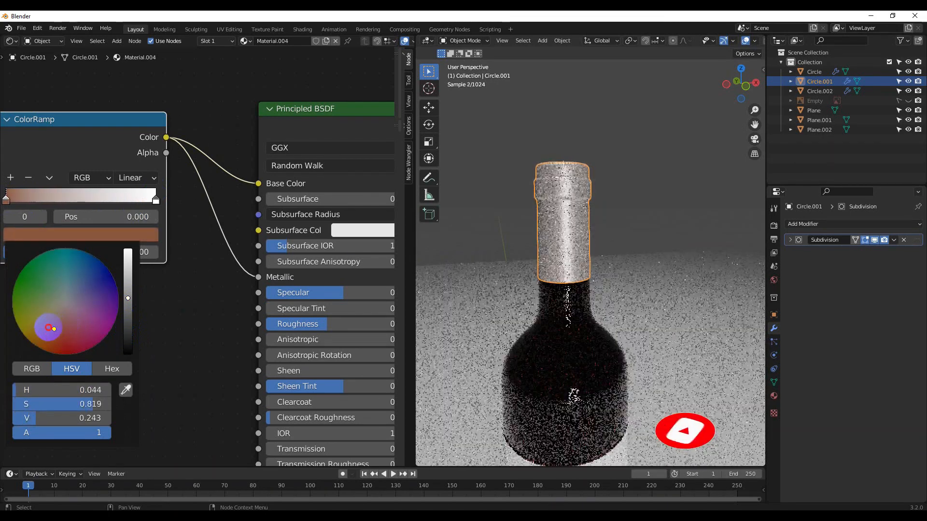
Change the ColorRamp's white stop to a bright golden orange with Hue 0.096, Saturation 0.926 and Value 1.000
{"action": "left_click", "coordinate": [155, 199]}
{"action": "left_click", "coordinate": [97, 235]}
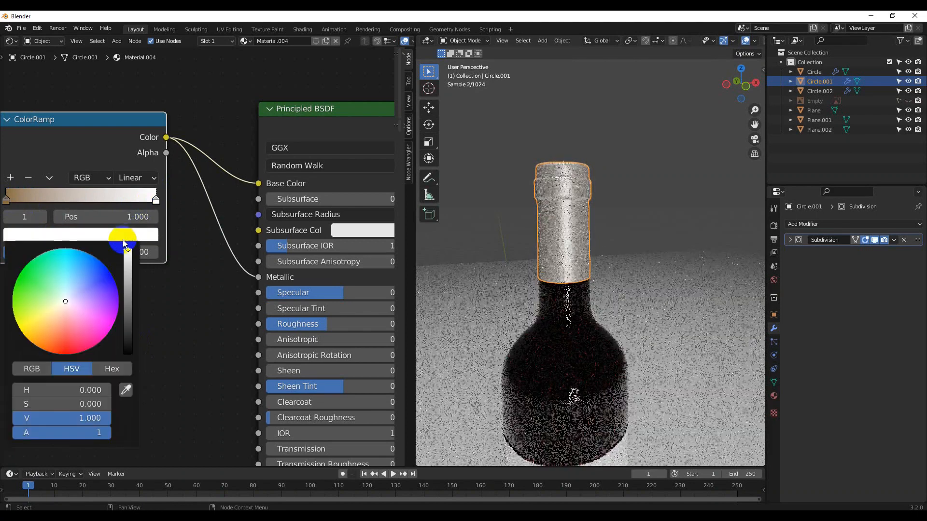
{"action": "left_click", "coordinate": [46, 327]}
{"action": "left_click_drag", "start_coordinate": [46, 327], "coordinate": [44, 331]}
{"action": "left_click_drag", "start_coordinate": [128, 250], "coordinate": [125, 279]}
{"action": "scroll", "coordinate": [611, 263], "scroll_direction": "down", "scroll_amount": 5}
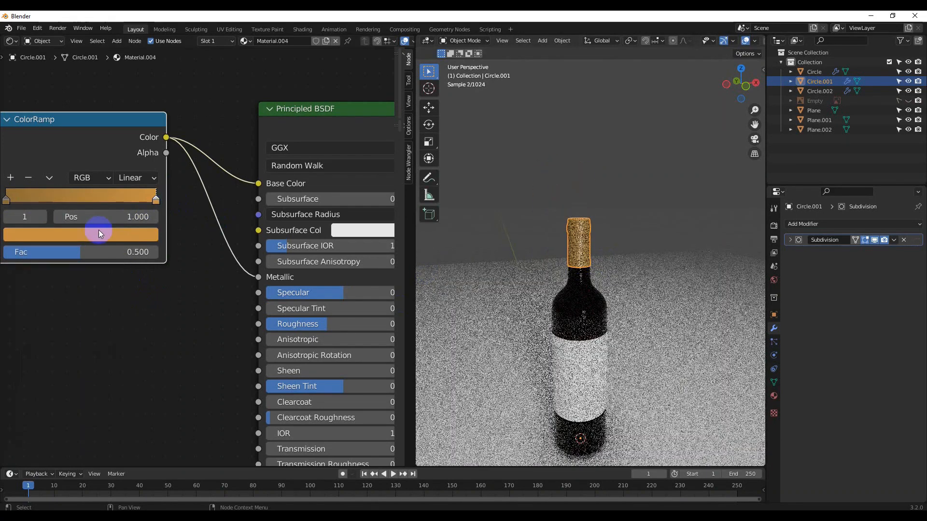
{"action": "left_click", "coordinate": [97, 234]}
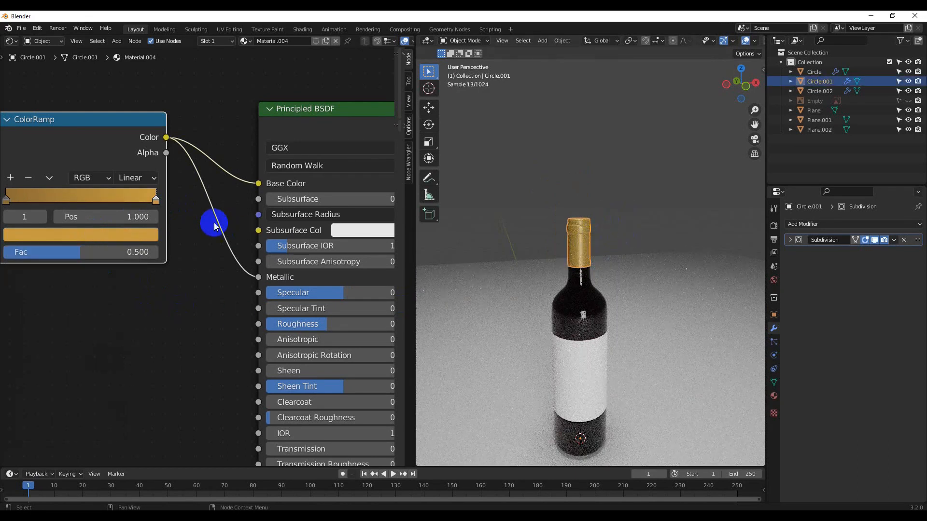
{"action": "left_click", "coordinate": [144, 236]}
{"action": "left_click_drag", "start_coordinate": [127, 263], "coordinate": [128, 236]}
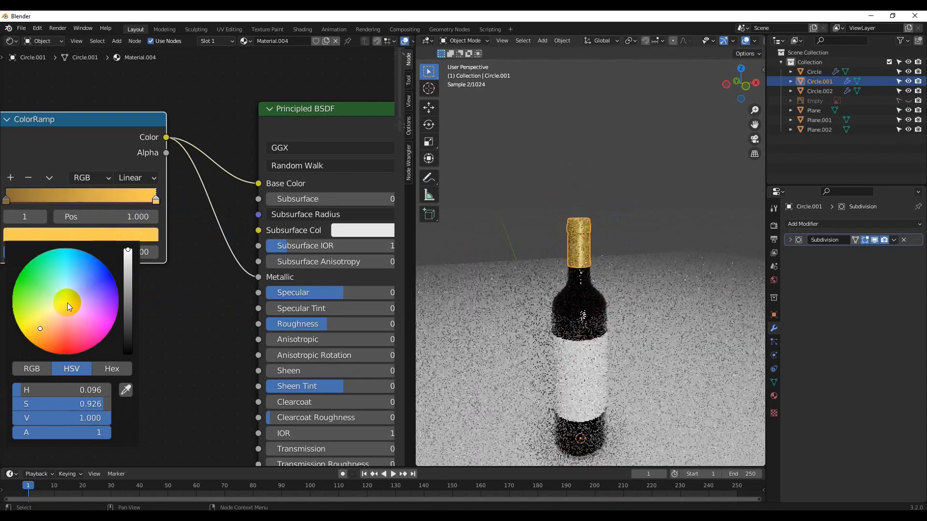
Return the ColorRamp's end stop to white and make its start stop a nearly neutral dark gray with Value about 0.105
{"action": "left_click", "coordinate": [65, 302]}
{"action": "left_click", "coordinate": [6, 200]}
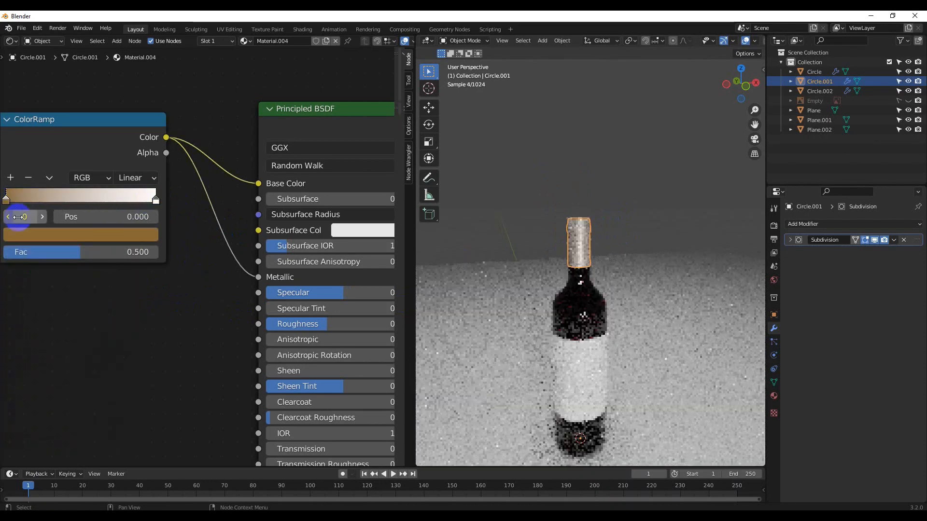
{"action": "left_click", "coordinate": [62, 234]}
{"action": "left_click", "coordinate": [66, 302]}
{"action": "left_click_drag", "start_coordinate": [126, 300], "coordinate": [129, 317]}
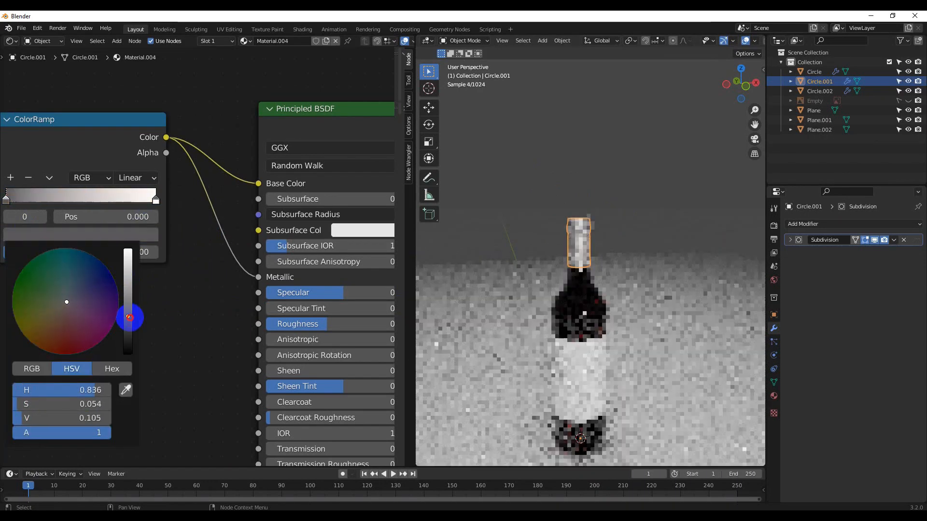
Select the neck cap and raise its Principled BSDF Roughness to 0.559
{"action": "left_click", "coordinate": [537, 221]}
{"action": "scroll", "coordinate": [157, 249], "scroll_direction": "down", "scroll_amount": 5}
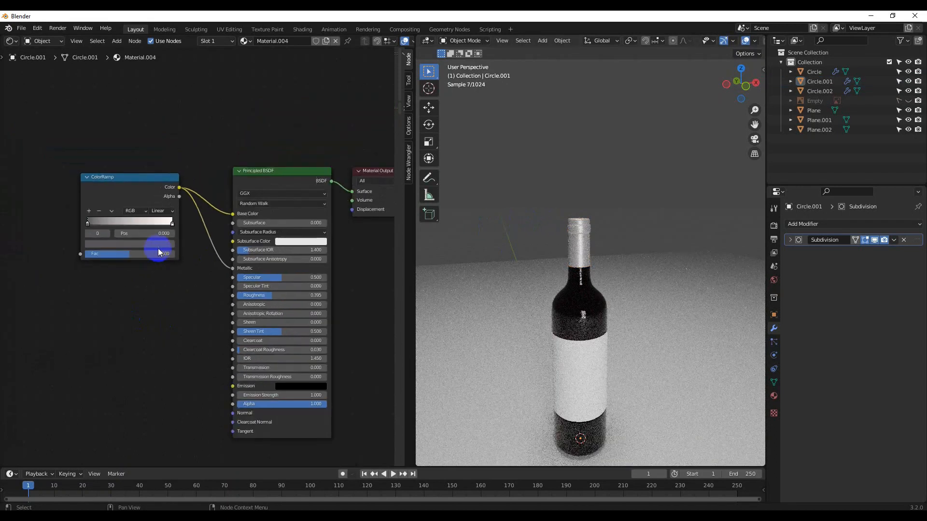
{"action": "middle_click_drag", "start_coordinate": [601, 277], "coordinate": [622, 278], "text": "shift"}
{"action": "left_click", "coordinate": [560, 192]}
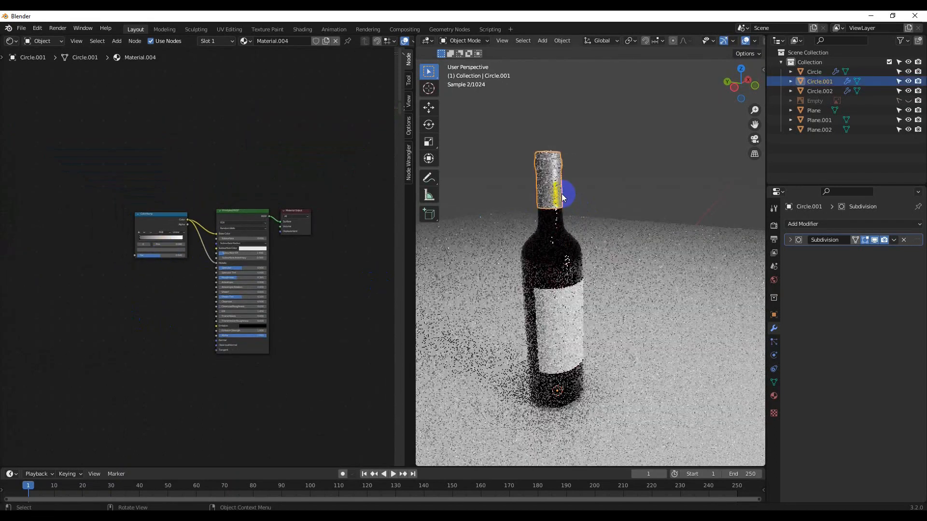
{"action": "scroll", "coordinate": [199, 256], "scroll_direction": "up", "scroll_amount": 8}
{"action": "left_click_drag", "start_coordinate": [274, 299], "coordinate": [287, 298]}
{"action": "scroll", "coordinate": [593, 164], "scroll_direction": "down", "scroll_amount": 2}
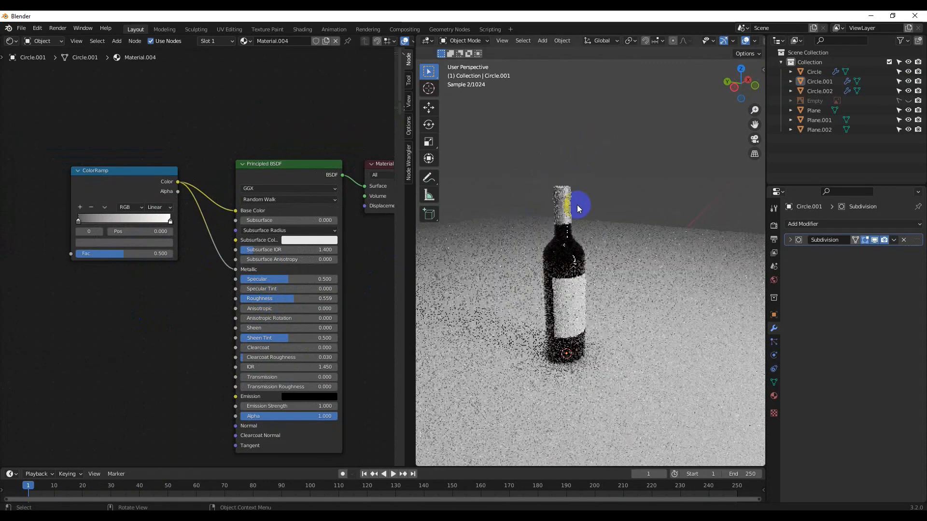
Move the ColorRamp's white stop to position 0.623 and lighten the start stop to a light gray
{"action": "left_click_drag", "start_coordinate": [169, 221], "coordinate": [136, 221]}
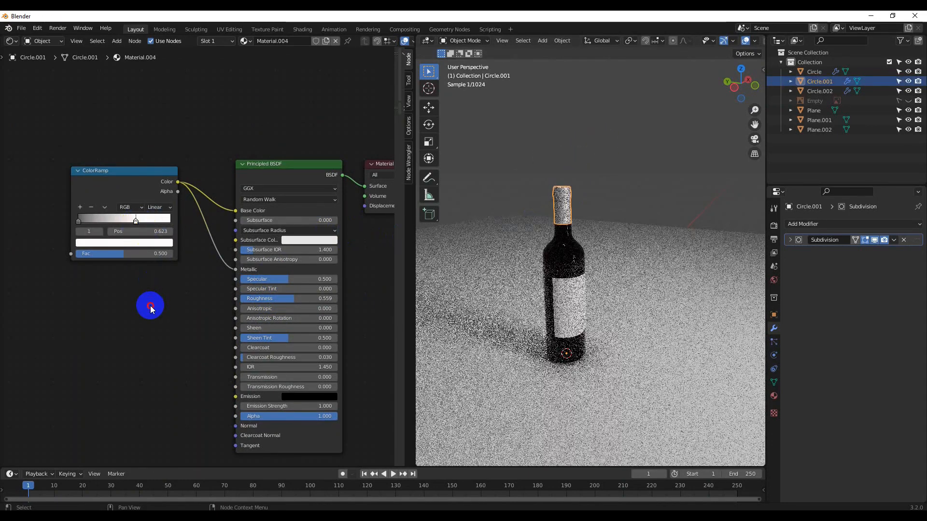
{"action": "left_click", "coordinate": [79, 222]}
{"action": "left_click", "coordinate": [95, 241]}
{"action": "left_click", "coordinate": [149, 129]}
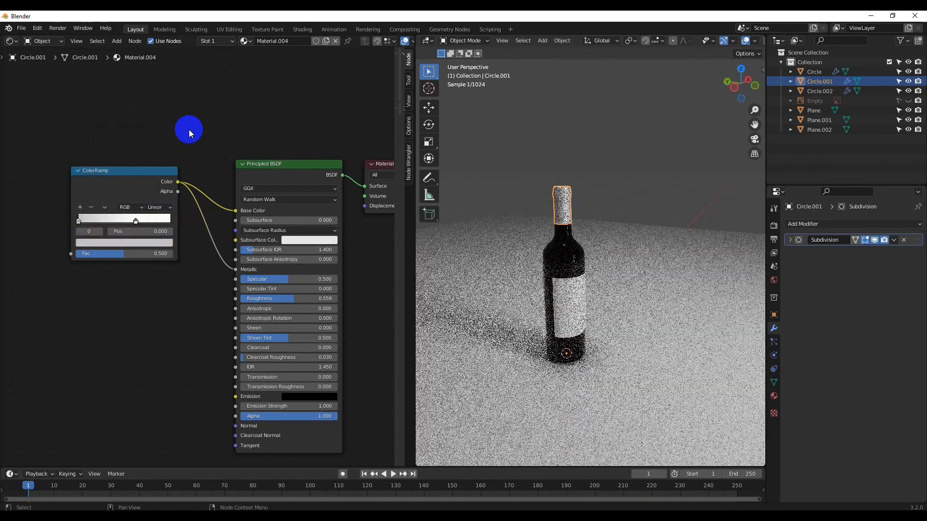
Deselect the neck cap and join the shader editor area into the 3D viewport so the viewport fills the workspace
{"action": "left_click", "coordinate": [612, 188]}
{"action": "scroll", "coordinate": [612, 187], "scroll_direction": "down", "scroll_amount": 3}
{"action": "middle_click_drag", "start_coordinate": [611, 187], "coordinate": [564, 217]}
{"action": "scroll", "coordinate": [571, 240], "scroll_direction": "up", "scroll_amount": 3}
{"action": "right_click", "coordinate": [415, 304]}
{"action": "left_click", "coordinate": [371, 328]}
{"action": "left_click", "coordinate": [256, 262]}
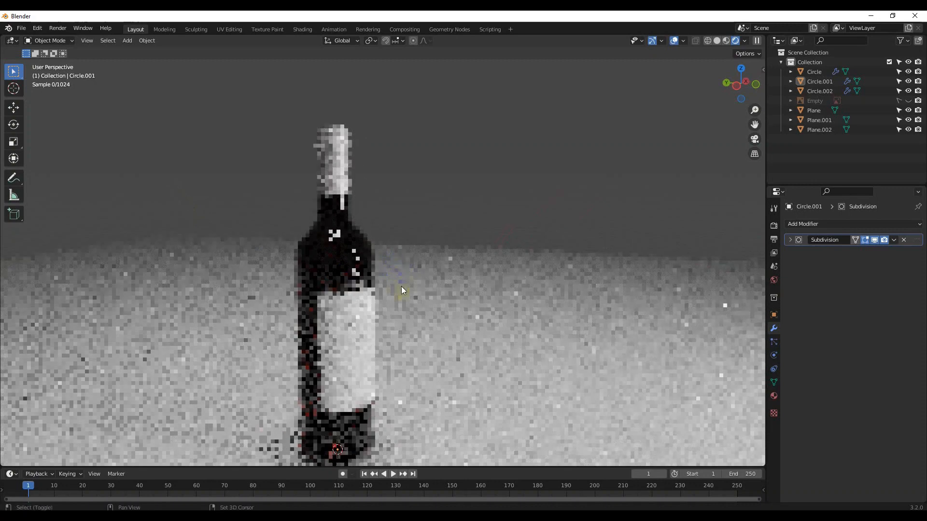
{"action": "middle_click_drag", "start_coordinate": [393, 273], "coordinate": [436, 259]}
Search the properties for the denoise settings
{"action": "left_click", "coordinate": [848, 190]}
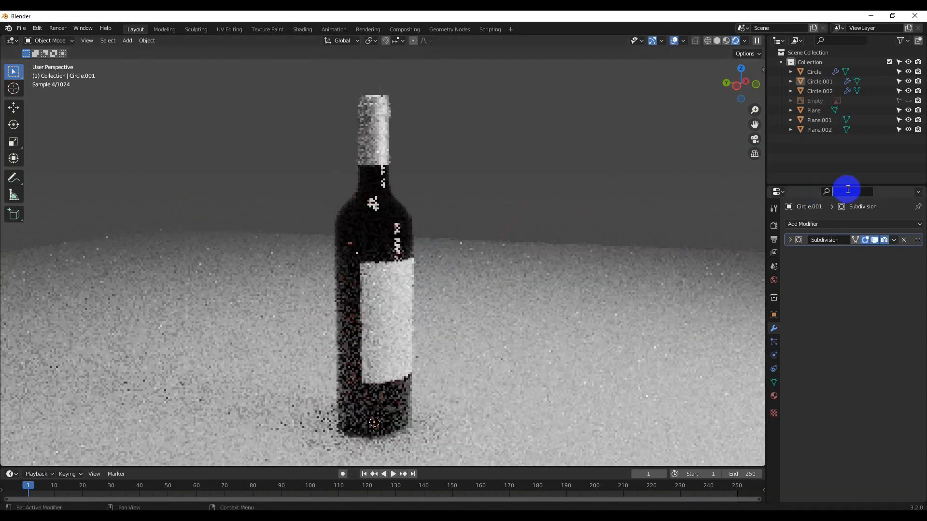
{"action": "type", "text": "denoi"}
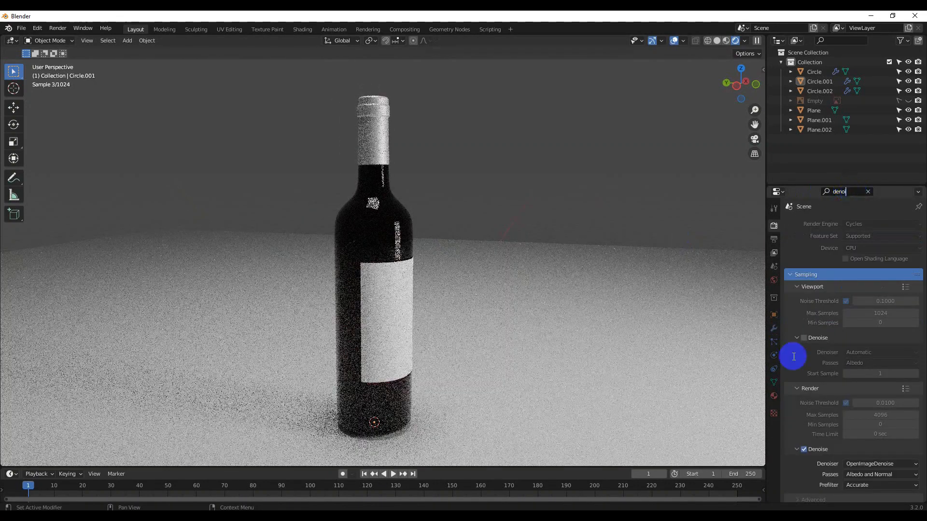